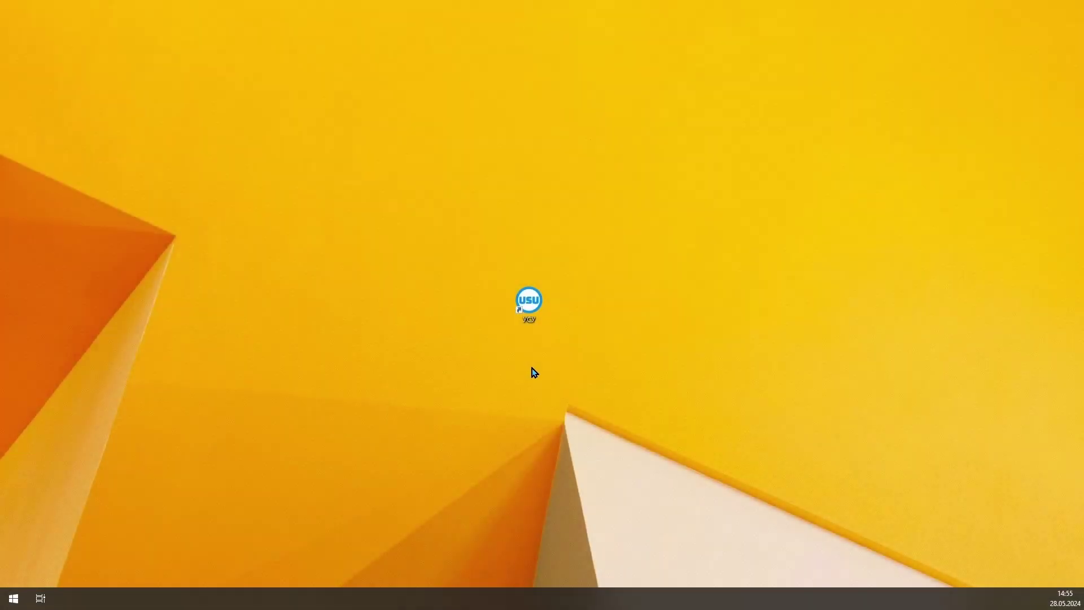
Launch the USU program from the desktop and log in with the user's account name.
double_click(530, 314)
key("Return")
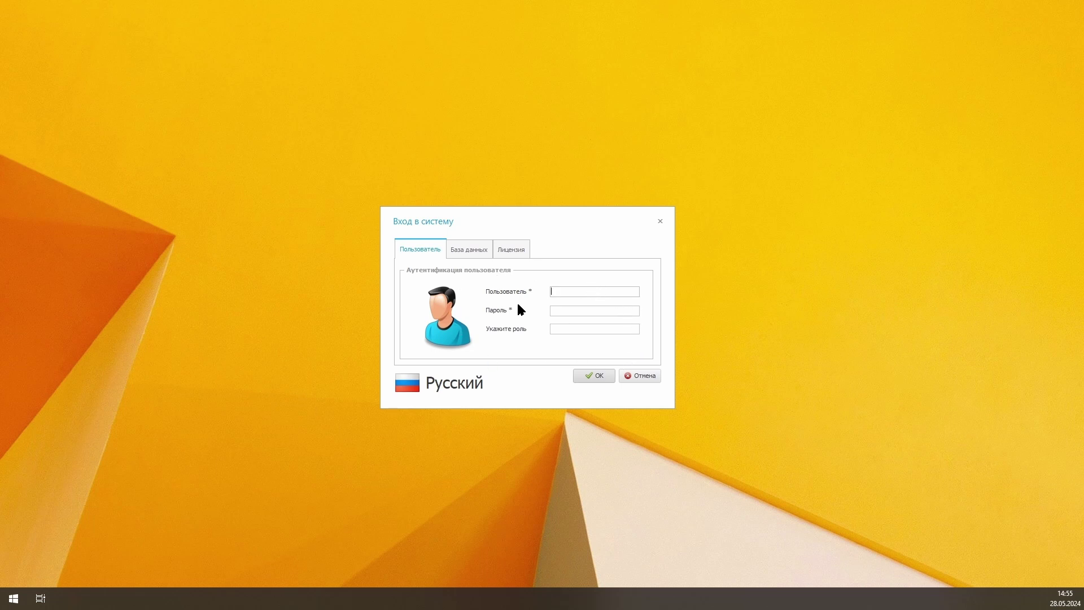
type("NIKOLAY")
left_click(590, 381)
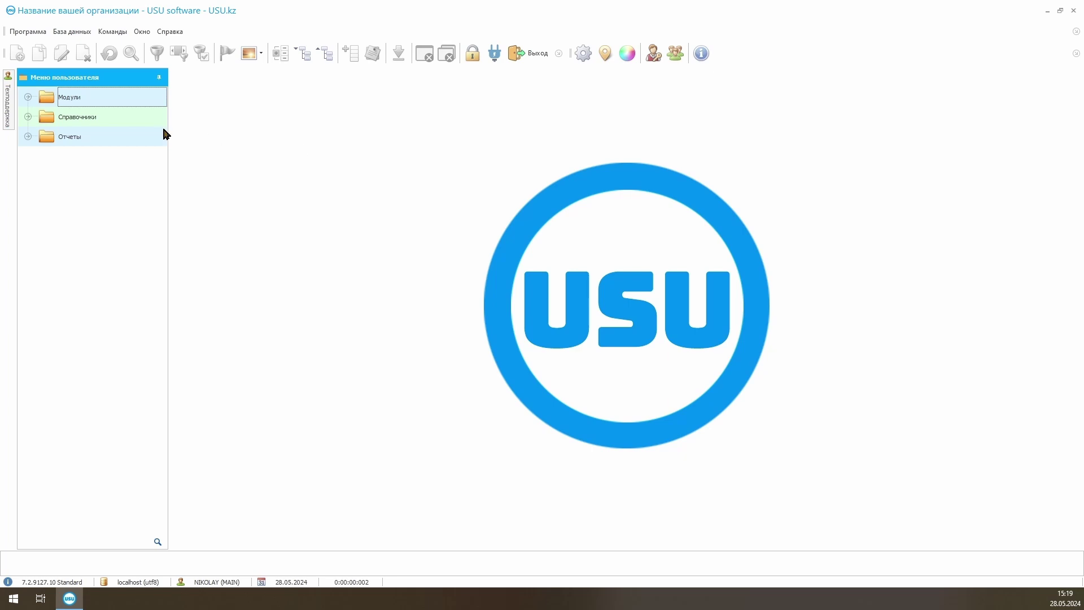
Open the Номенклатура directory in the Товар group of Справочники.
double_click(123, 120)
double_click(135, 236)
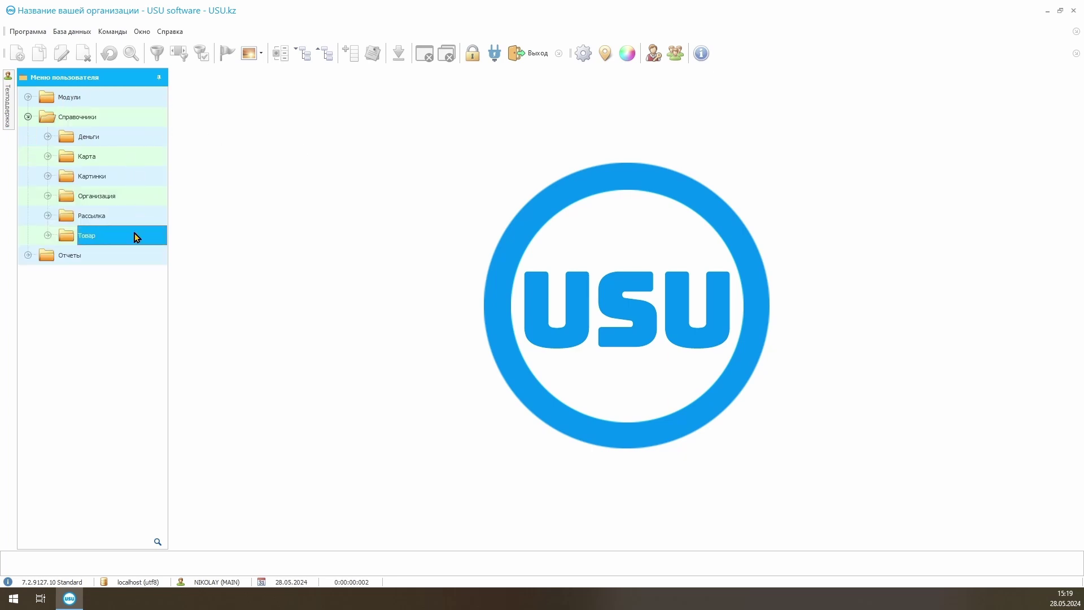
left_click(143, 277)
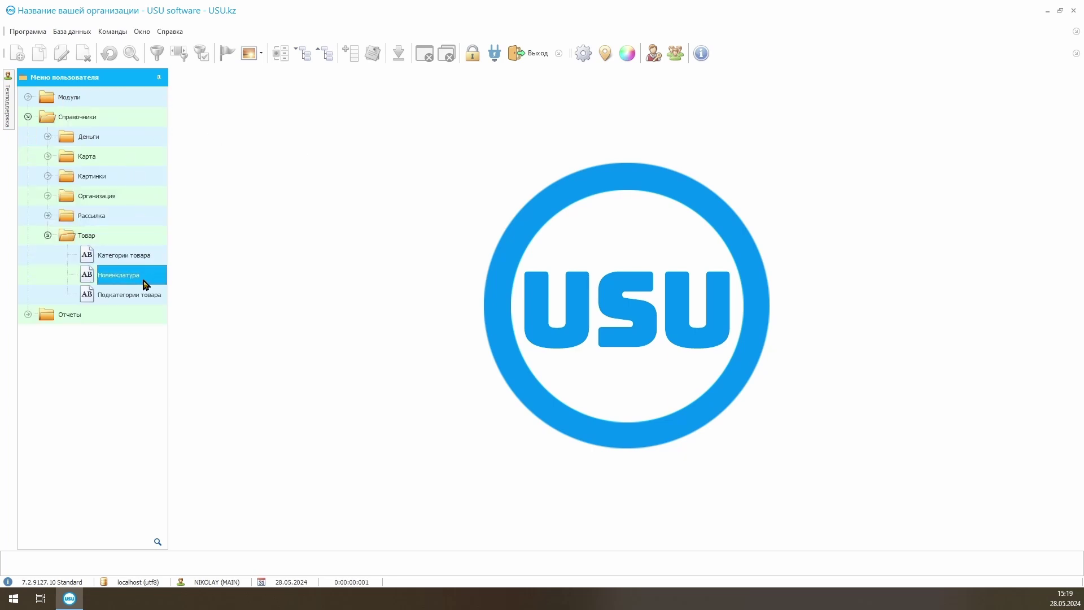
double_click(146, 280)
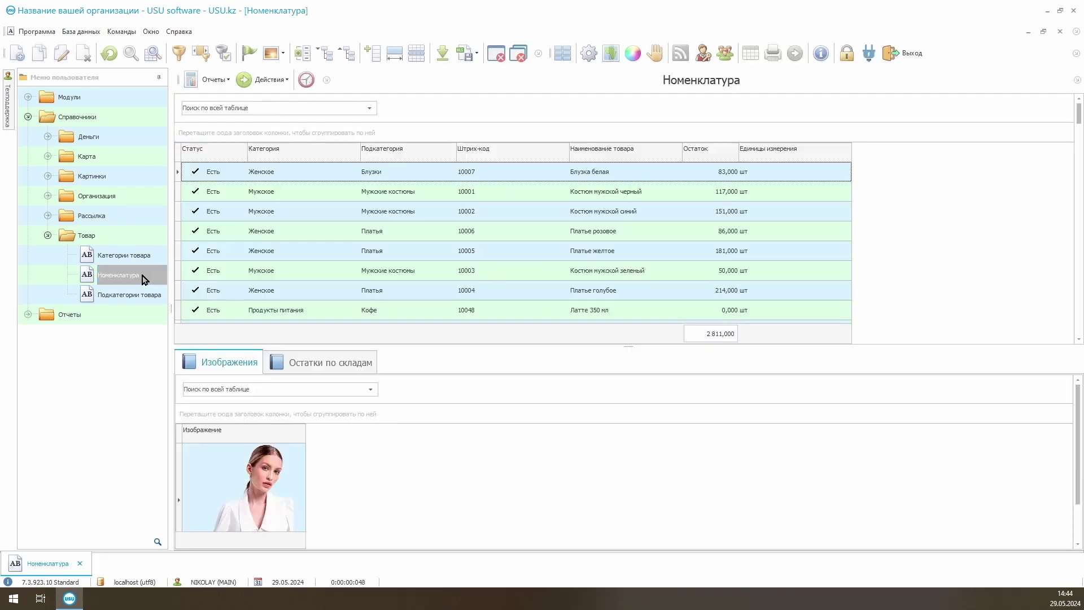
Examine the categories and subcategories of the first products in the nomenclature list.
left_click(291, 172)
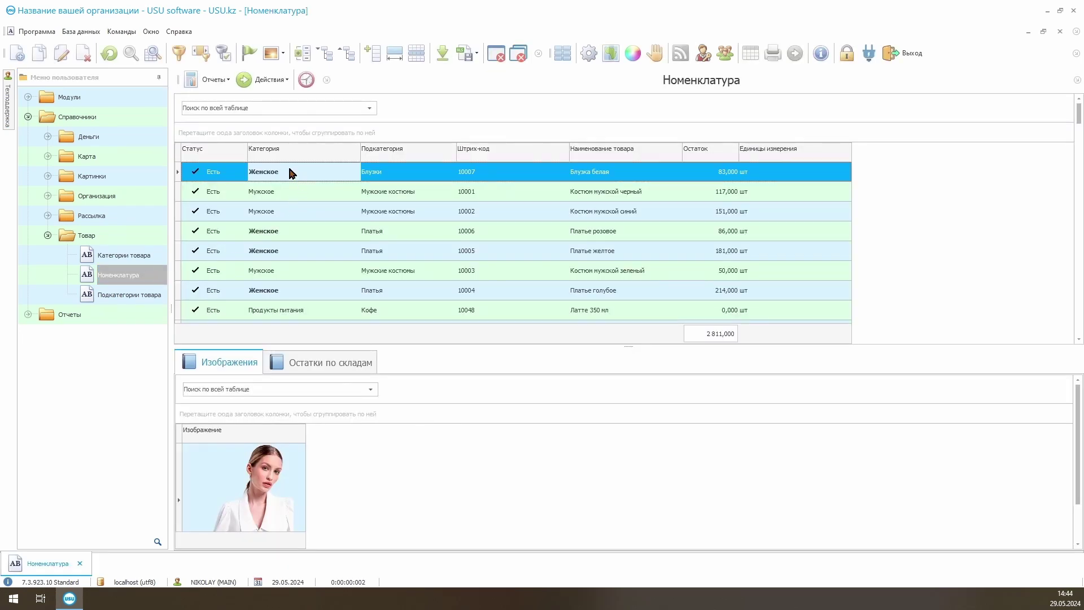
left_click(283, 191)
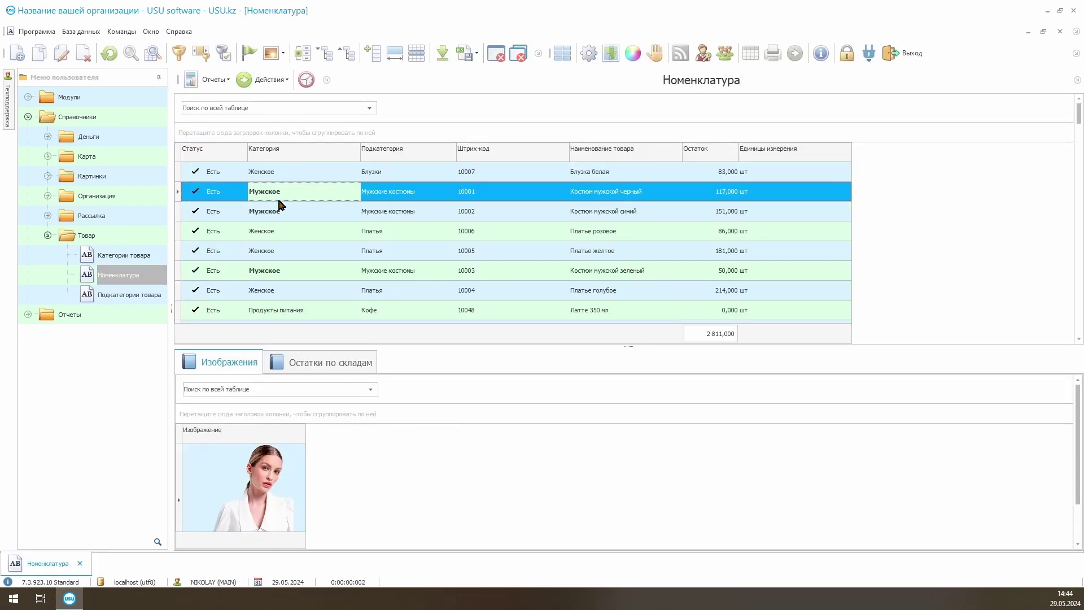
left_click(280, 210)
left_click(280, 232)
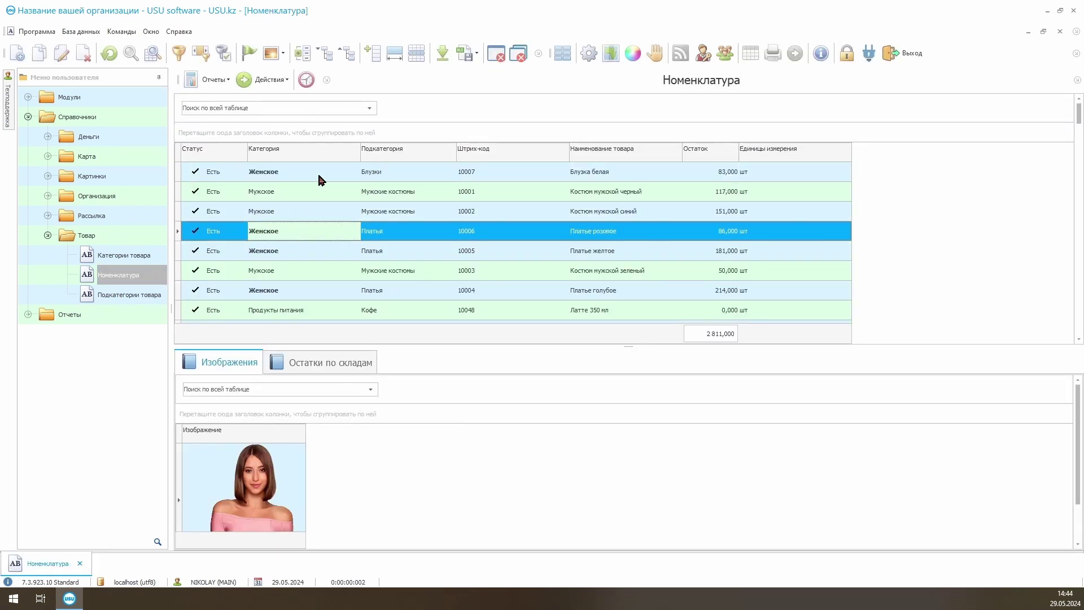
left_click(388, 171)
left_click(391, 191)
left_click(398, 211)
left_click(398, 231)
left_click(402, 252)
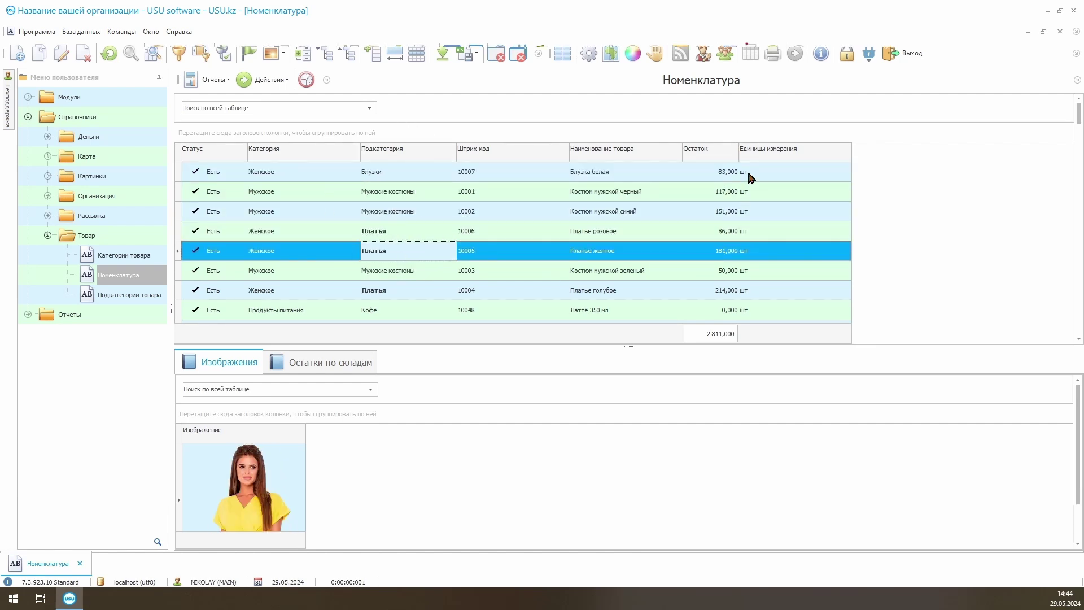
Review the stock by warehouse for Блузка белая, Костюм мужской черный and Платье розовое.
left_click(715, 175)
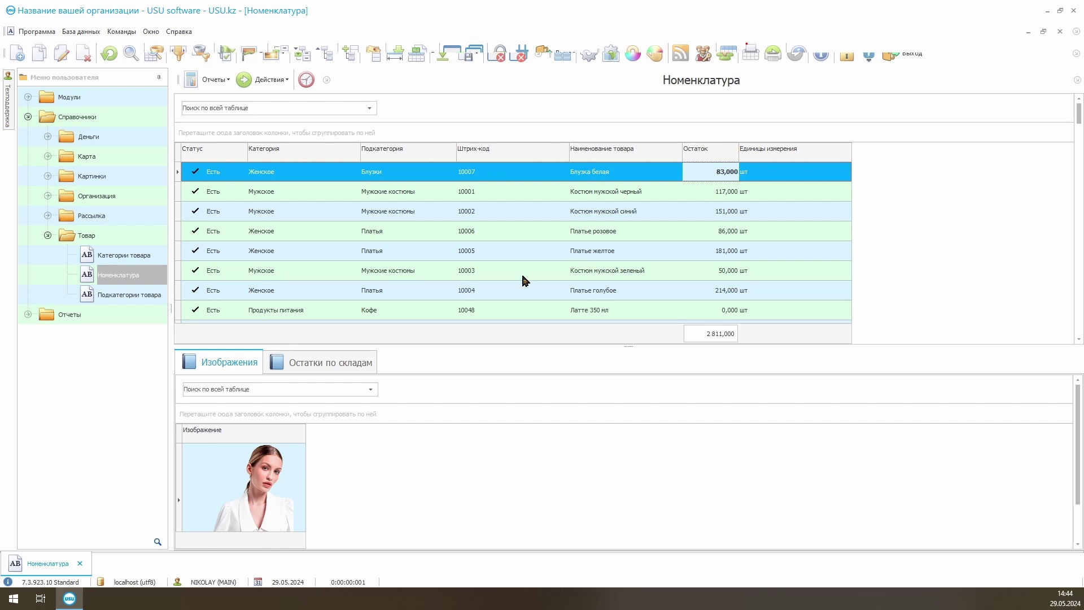
left_click(330, 366)
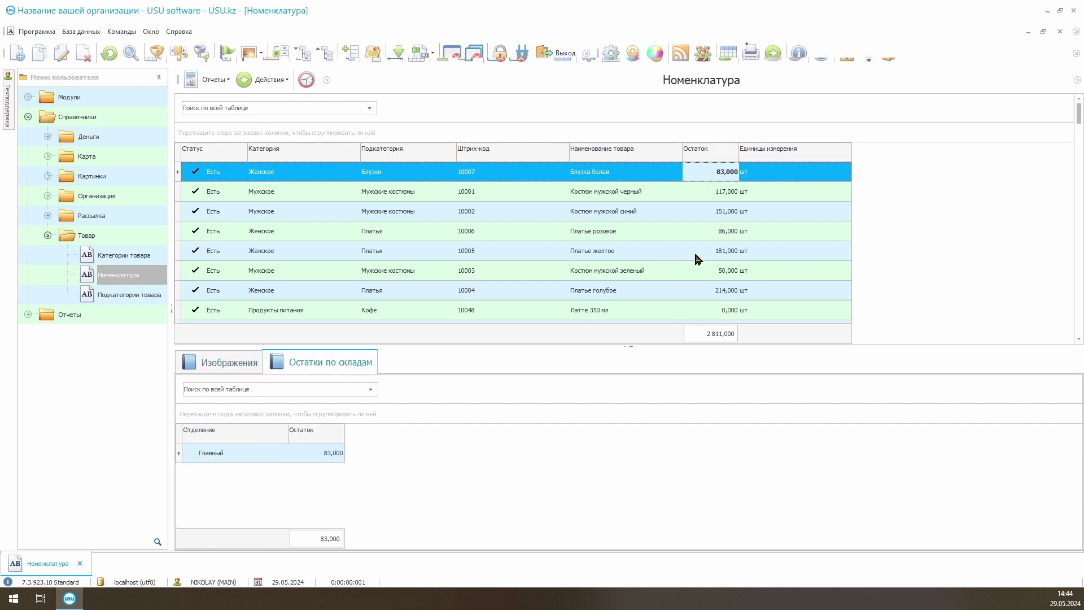
left_click(757, 192)
left_click(333, 456)
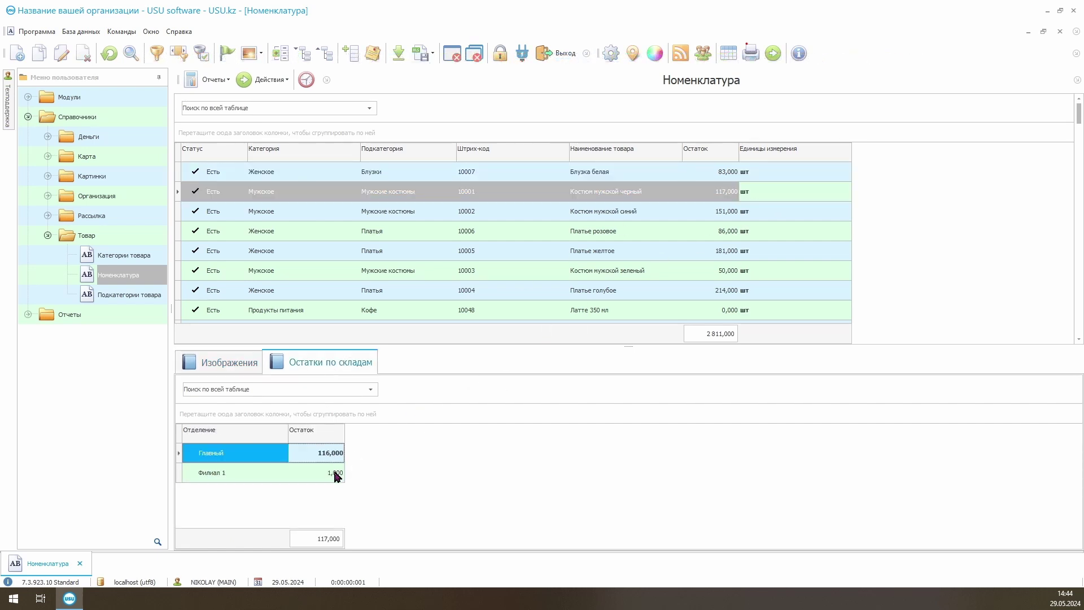
left_click(337, 474)
left_click(735, 233)
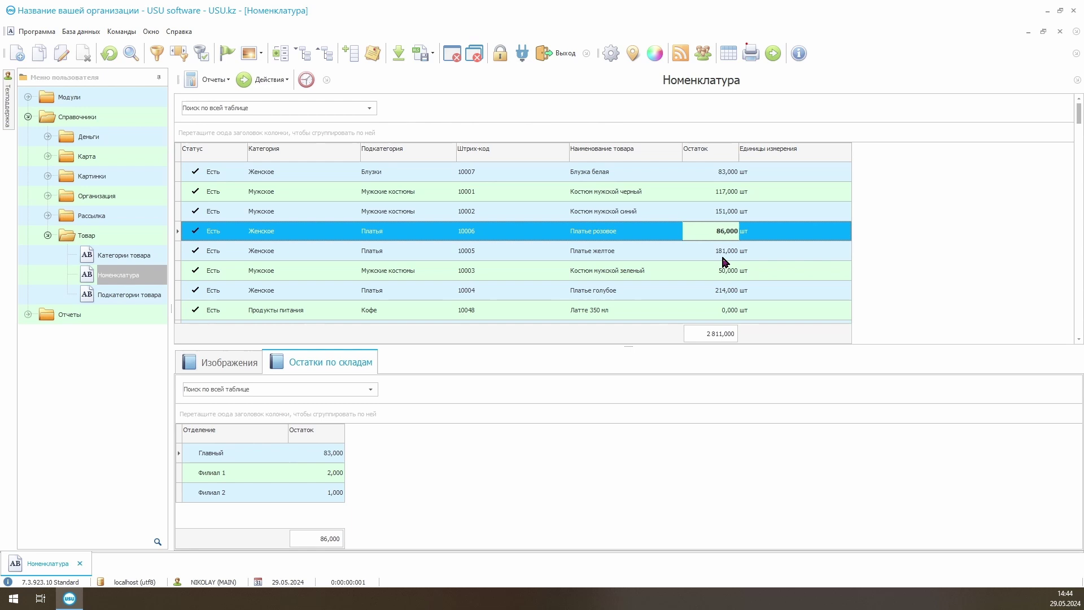
left_click(342, 470)
left_click(332, 494)
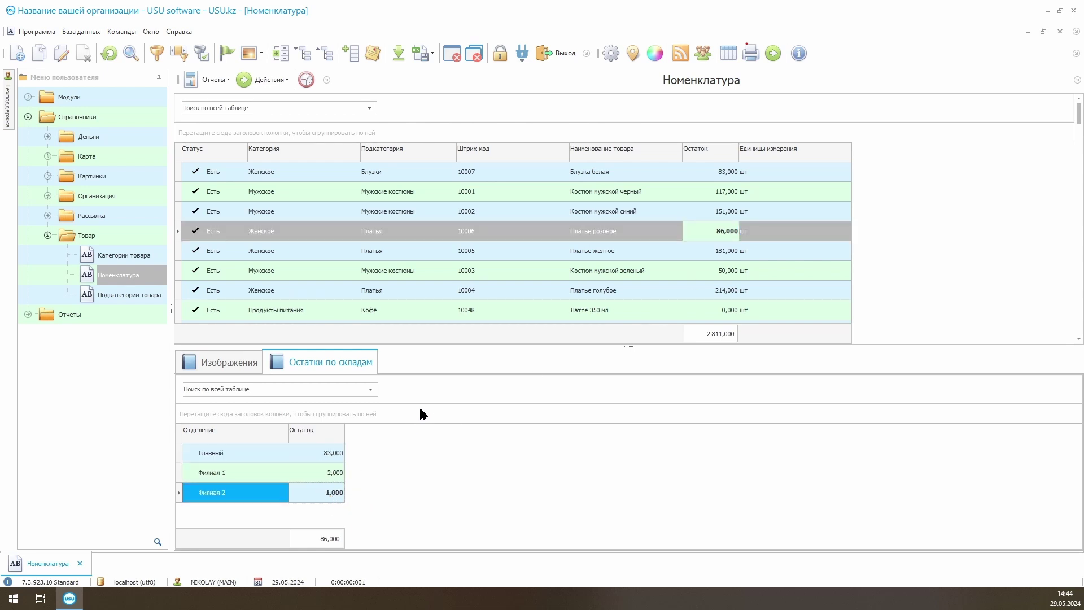
Search the whole nomenclature table for "Платье желтое" and view that product's image.
left_click(473, 171)
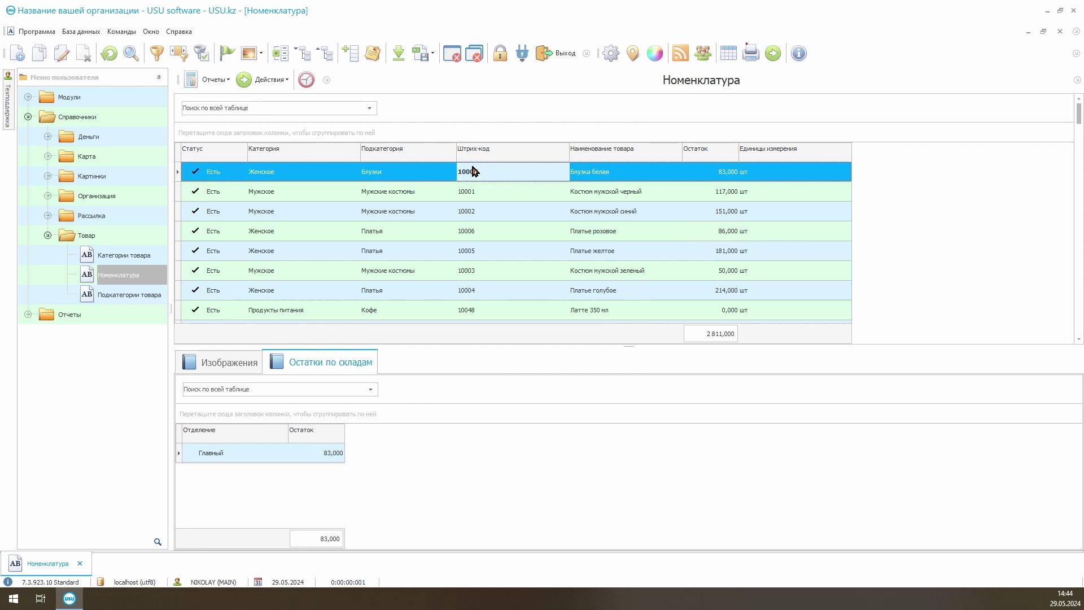
left_click(260, 108)
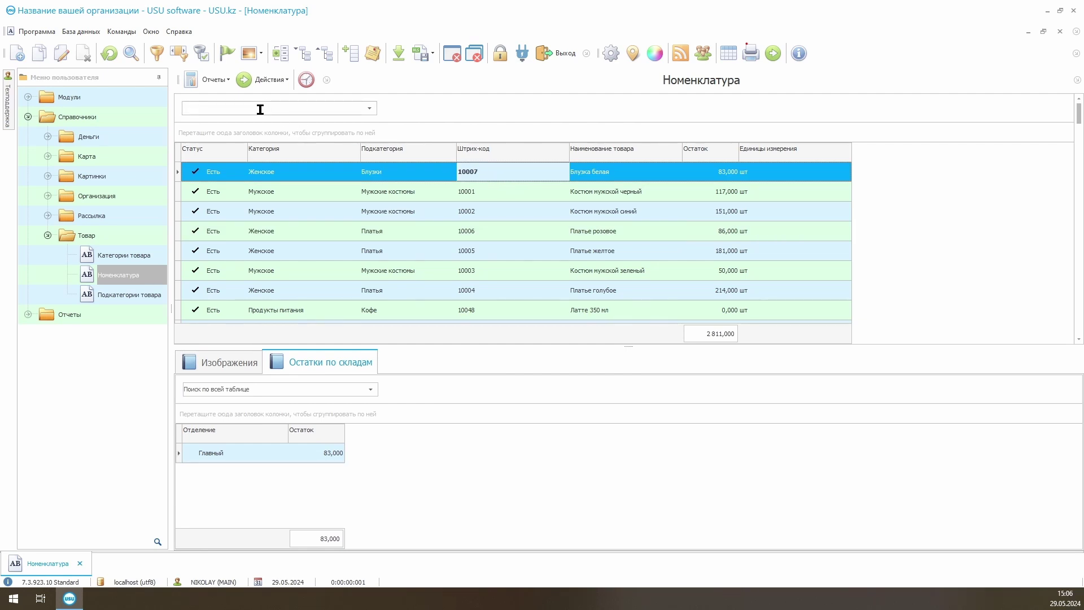
type("Платье желтое")
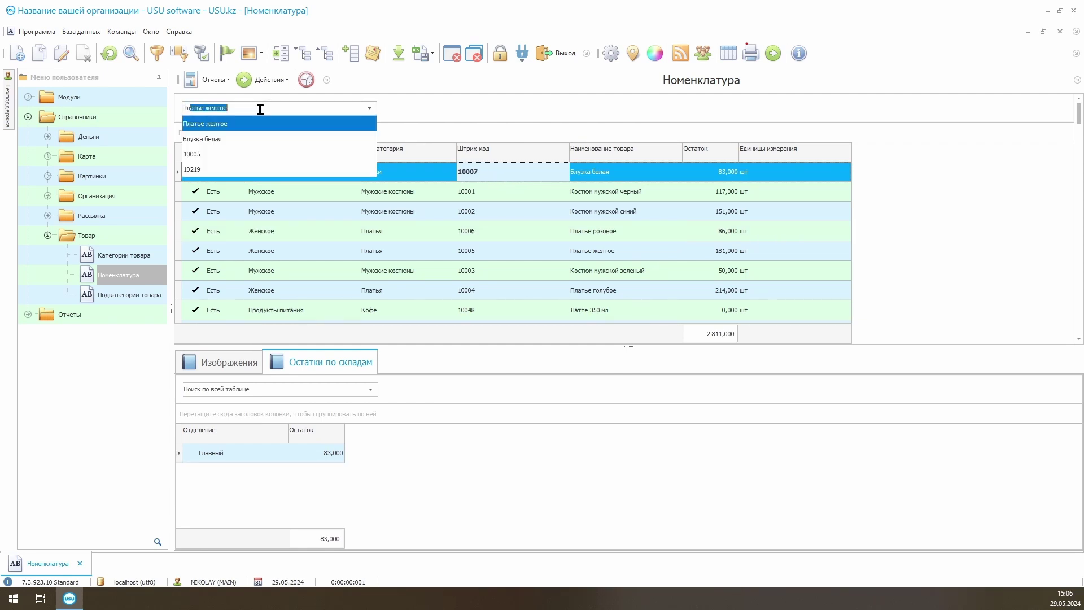
key("Return")
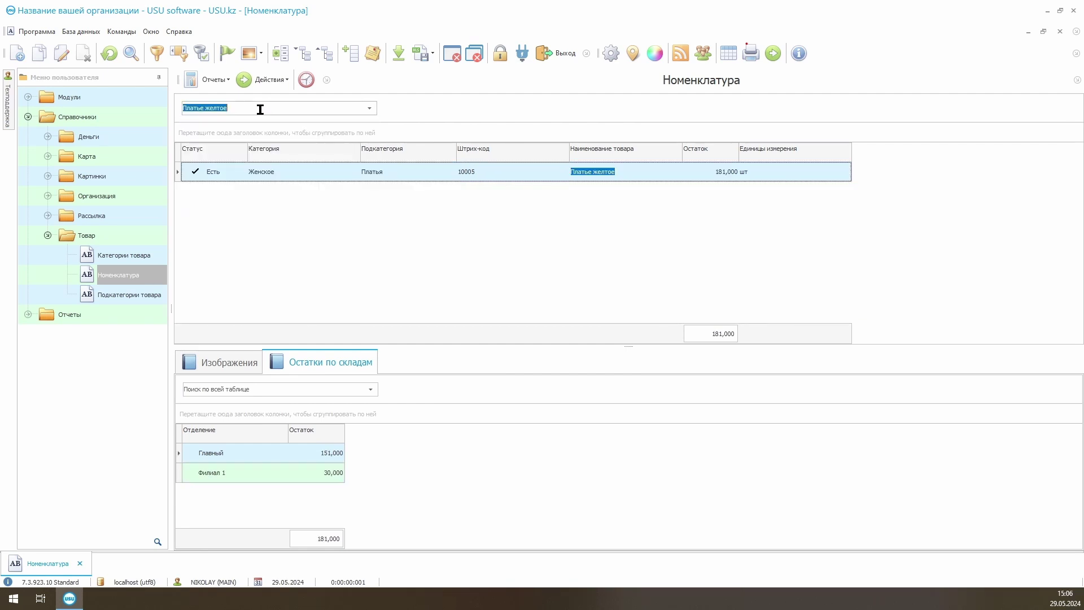
left_click(293, 172)
left_click(223, 363)
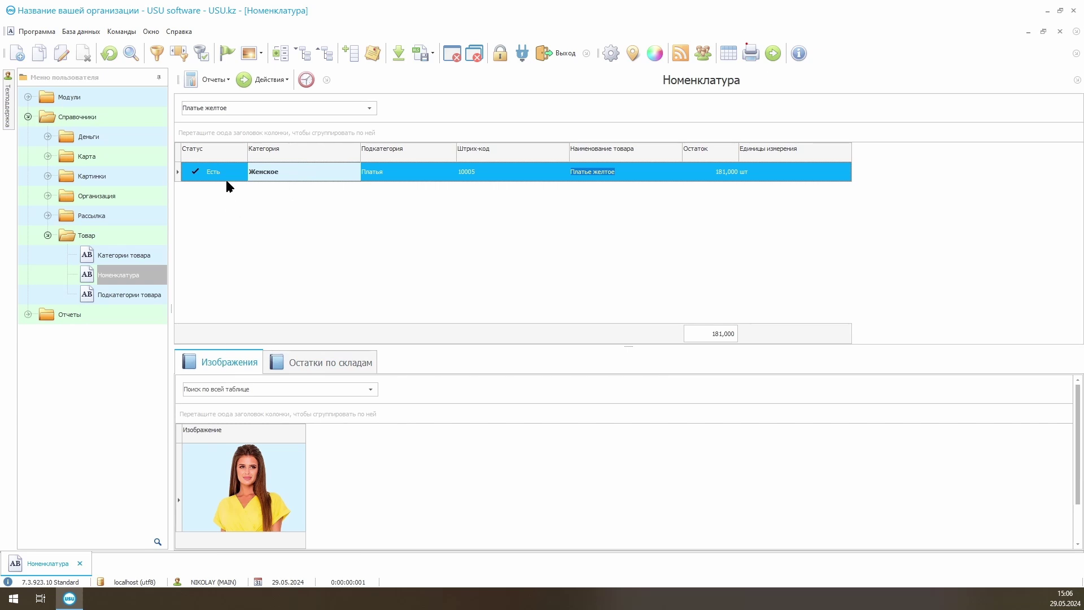
left_click(573, 174)
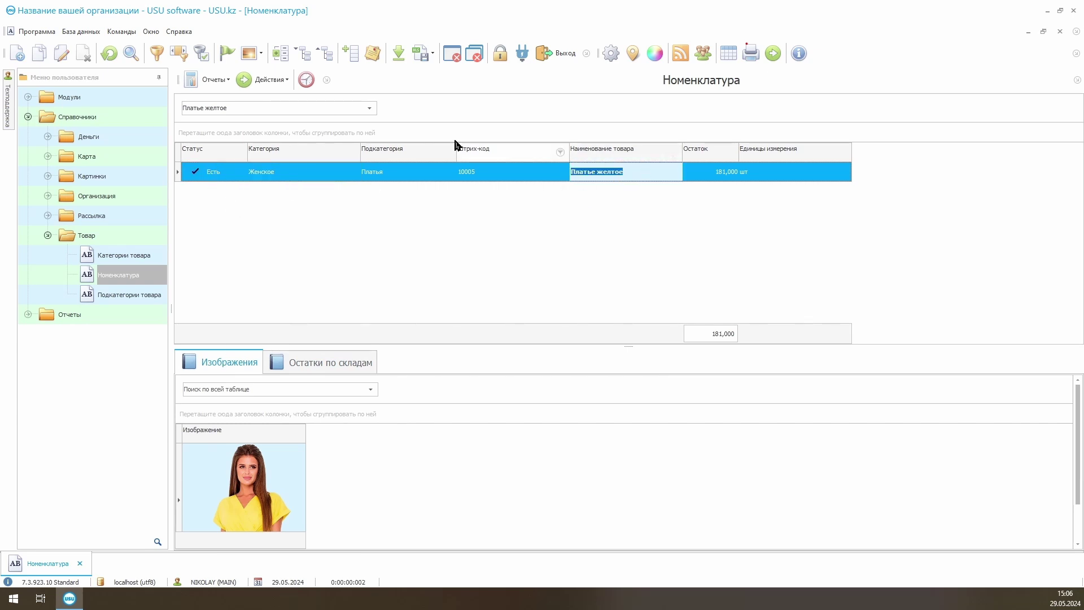
Search the nomenclature table for barcode 10007 and select the matching product.
left_click(265, 107)
type("1000")
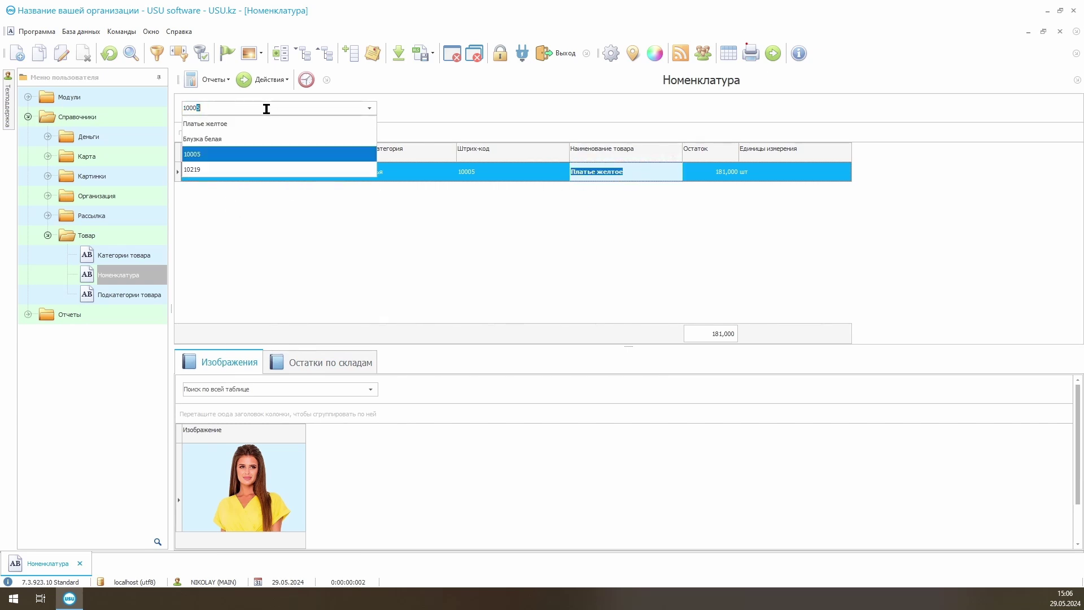
type("7")
key("Return")
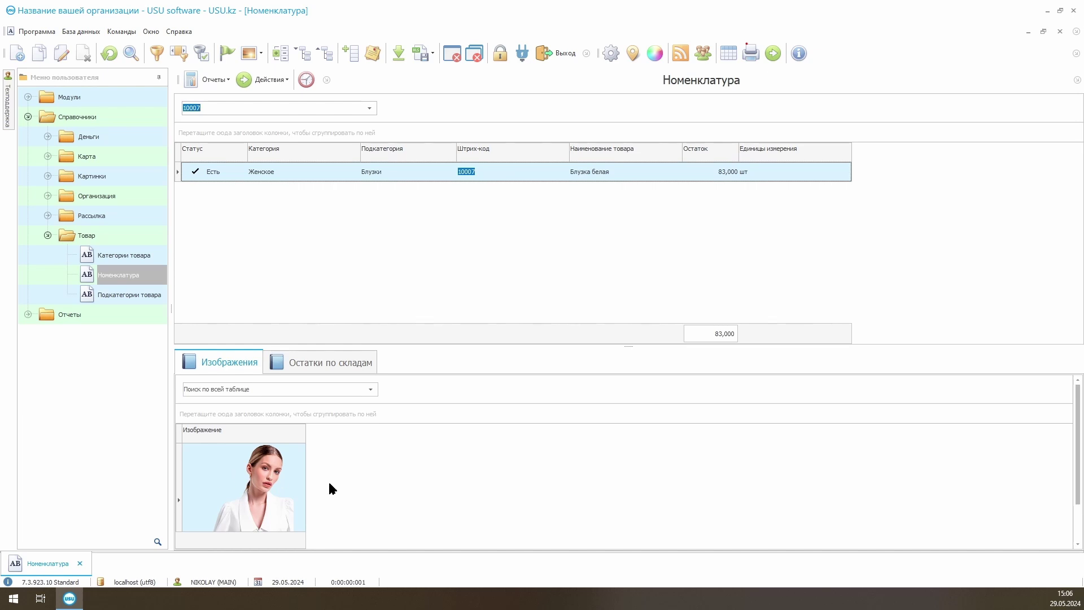
left_click(599, 173)
left_click(480, 169)
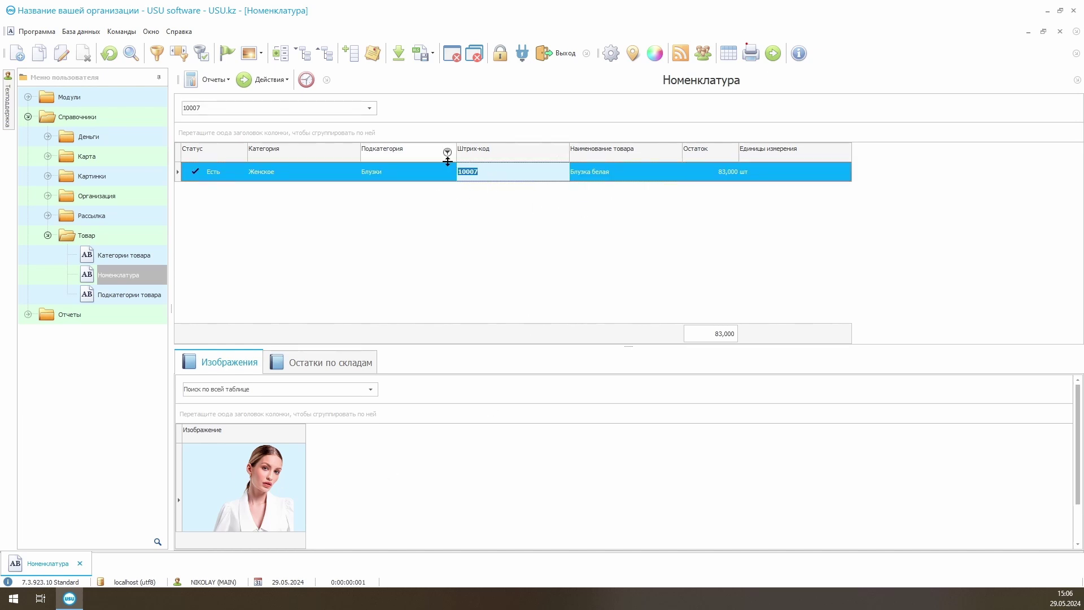
Generate the Этикетка report for the white blouse, view the label and close the report.
left_click(213, 80)
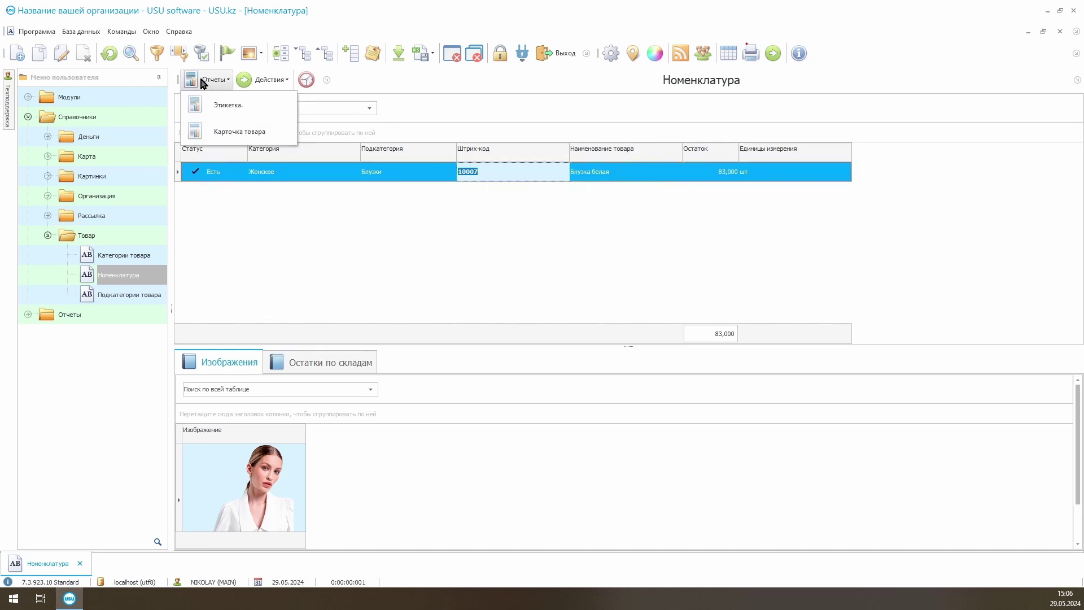
left_click(226, 105)
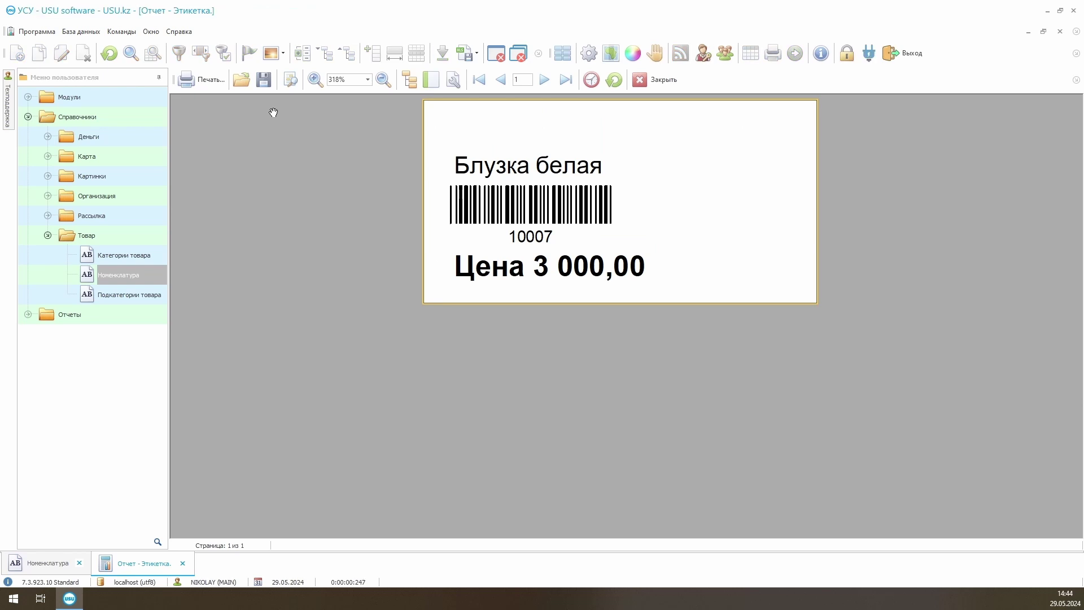
left_click(662, 91)
Generate the Карточка товара report for the white blouse with the default parameters, review its stock and movement tables, and close it.
left_click(213, 79)
left_click(218, 129)
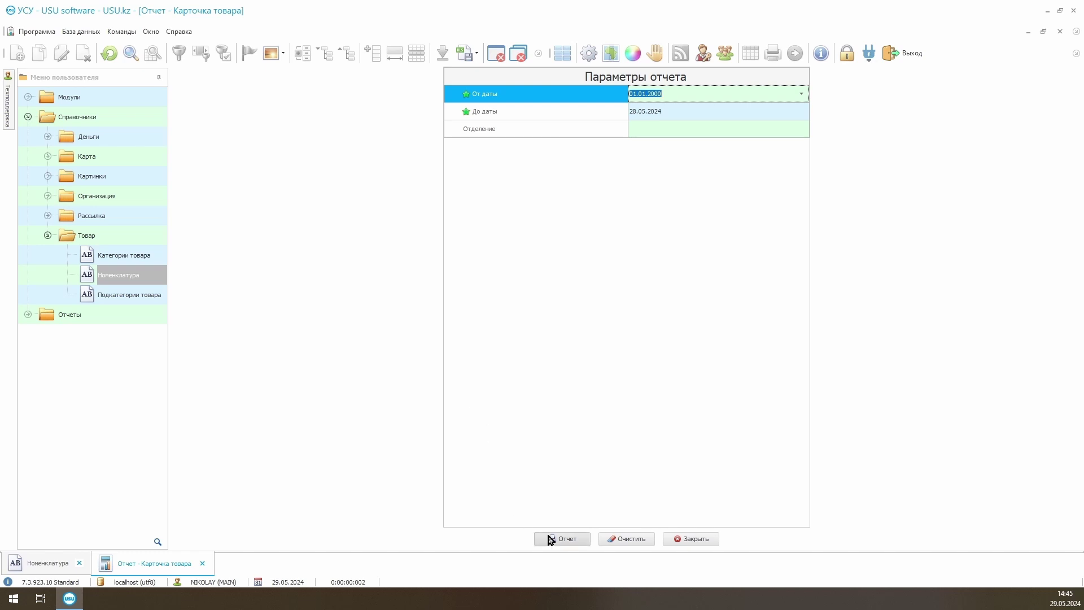
left_click(551, 539)
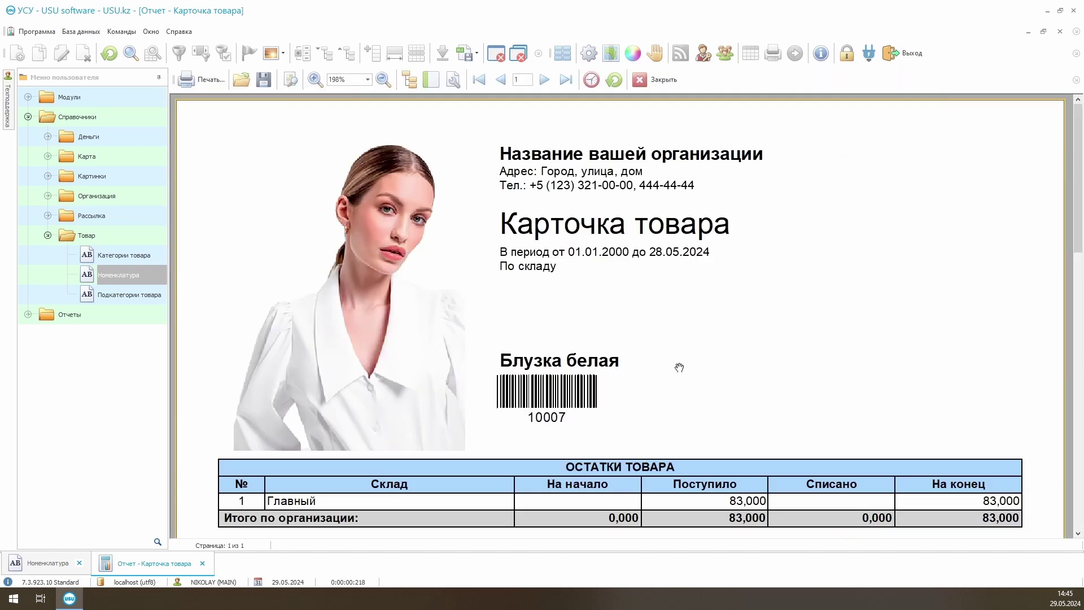
scroll(806, 257, "down", 4)
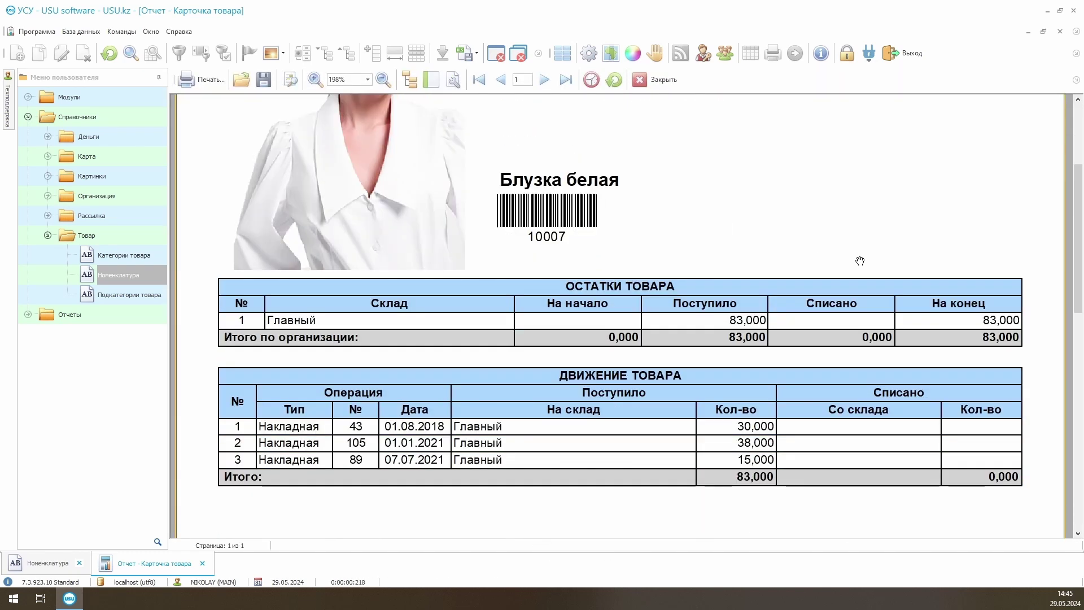
scroll(858, 260, "down", 1)
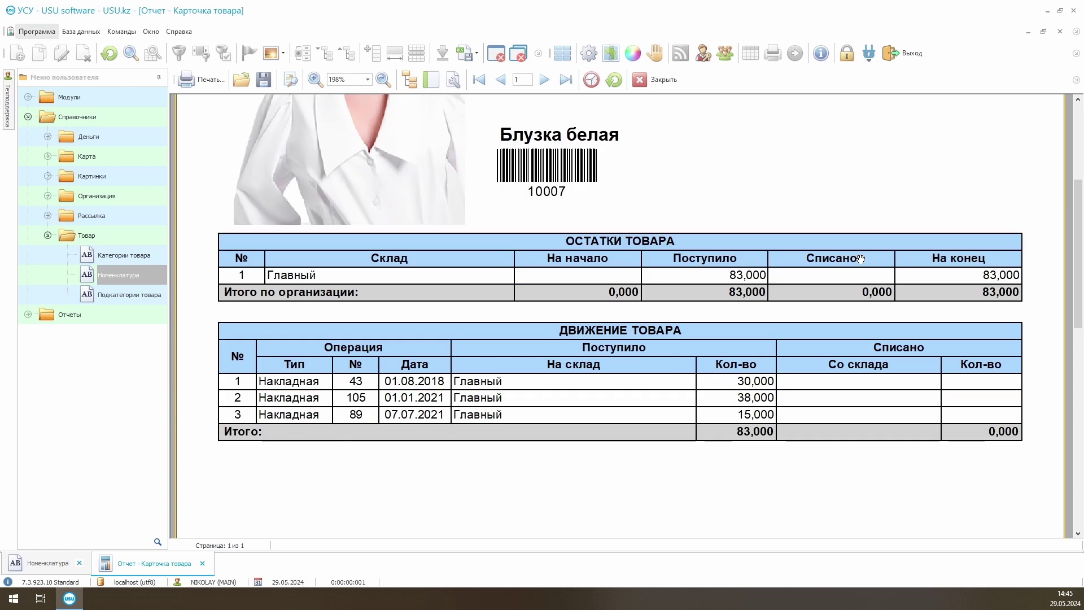
scroll(858, 259, "up", 5)
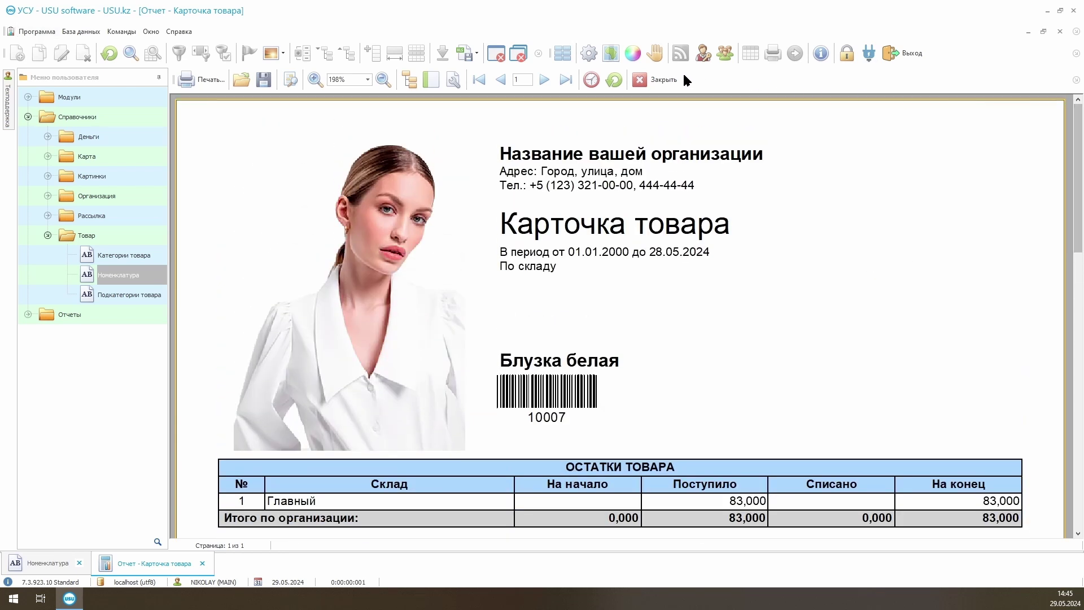
left_click(670, 79)
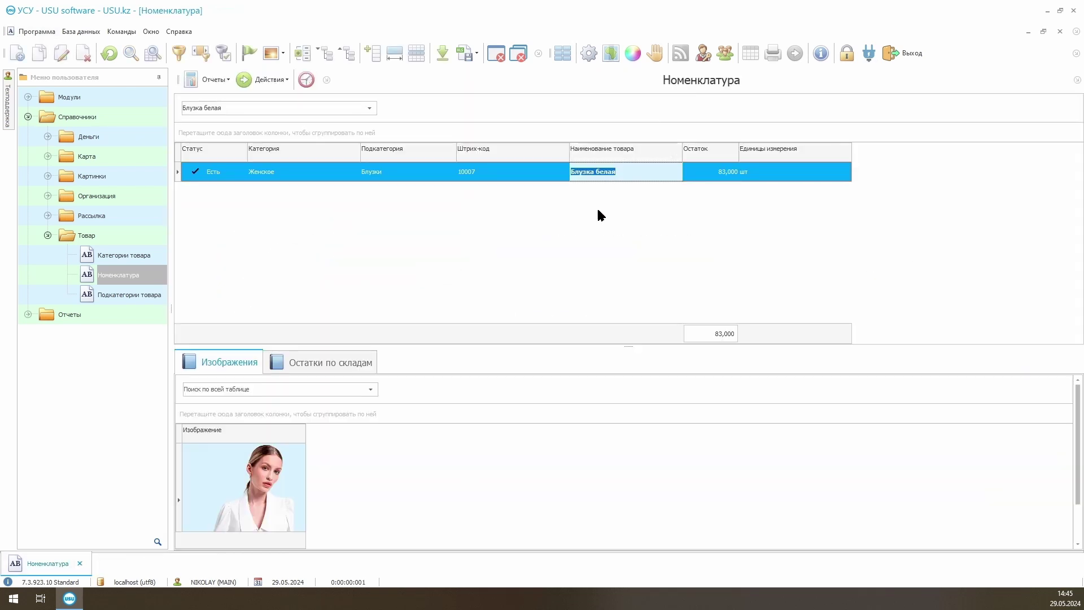
Start a new nomenclature record in the Мужские костюмы subcategory with the product name "Костюм серый мужской".
right_click(599, 218)
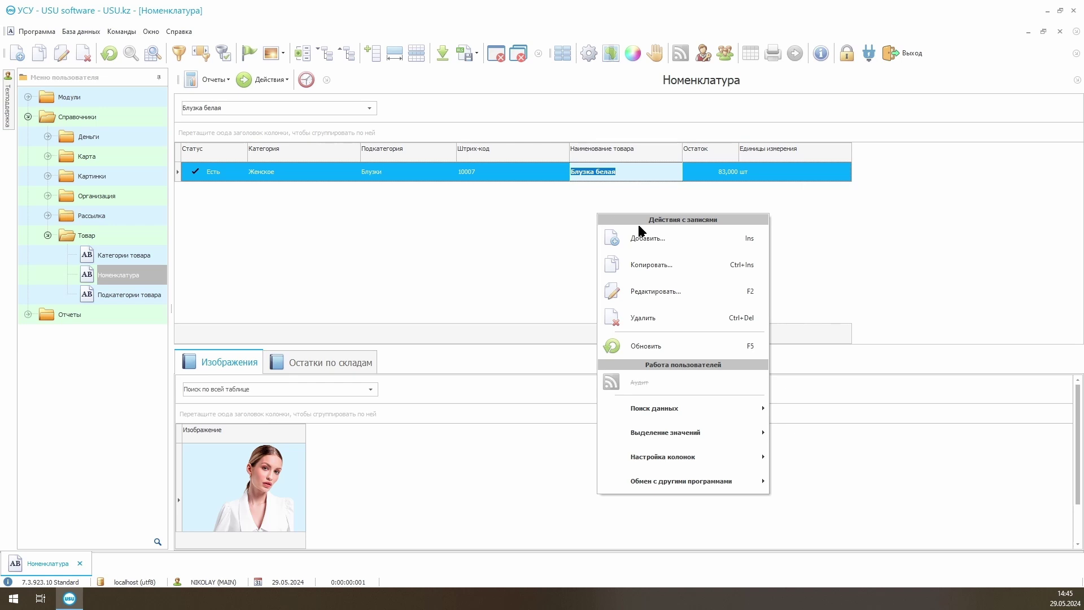
left_click(677, 249)
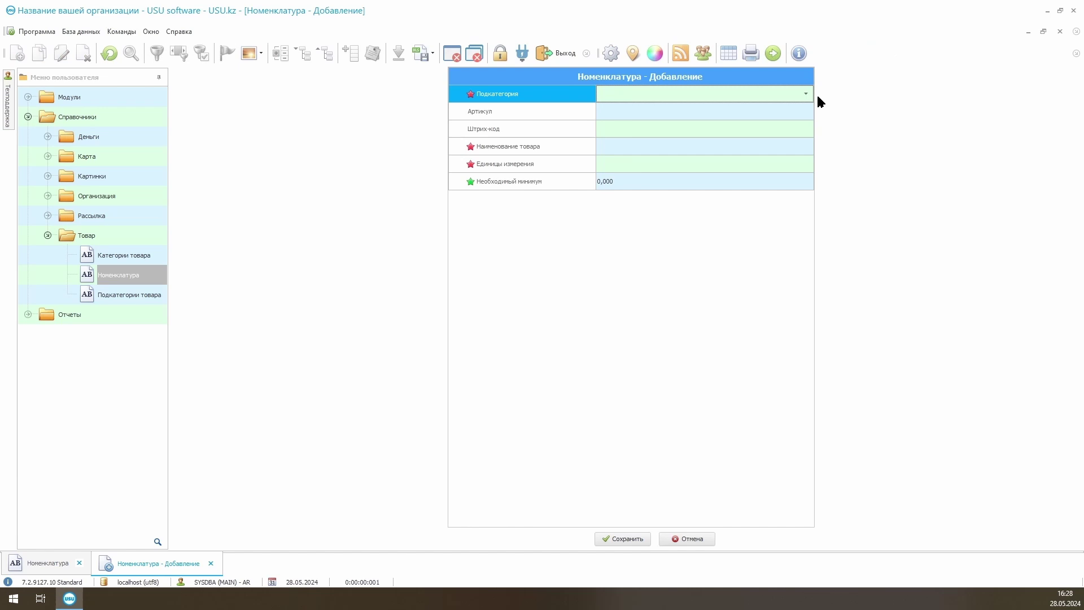
left_click(807, 94)
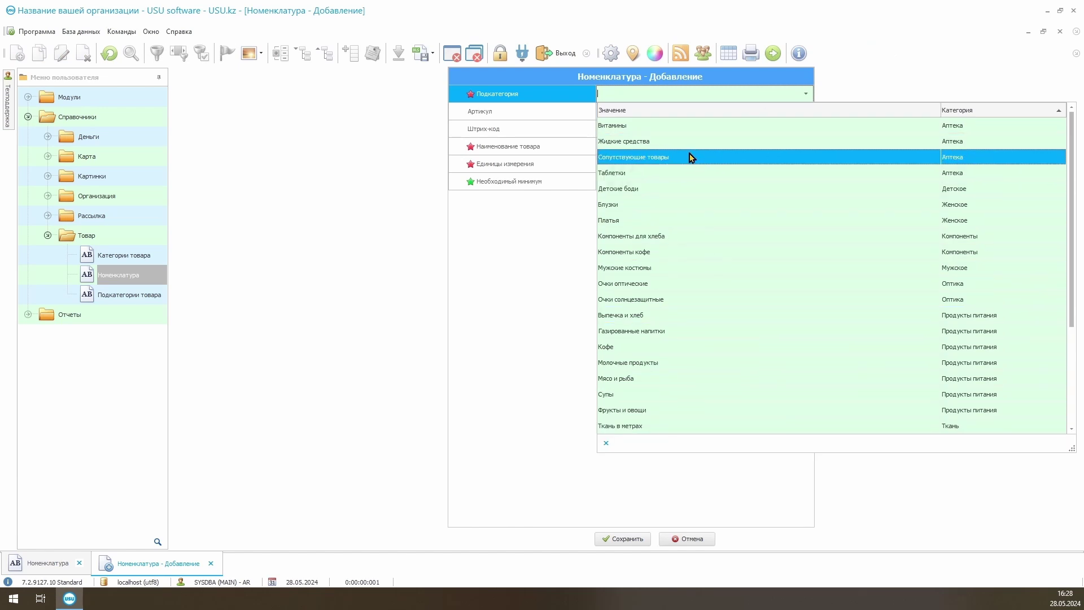
left_click(665, 269)
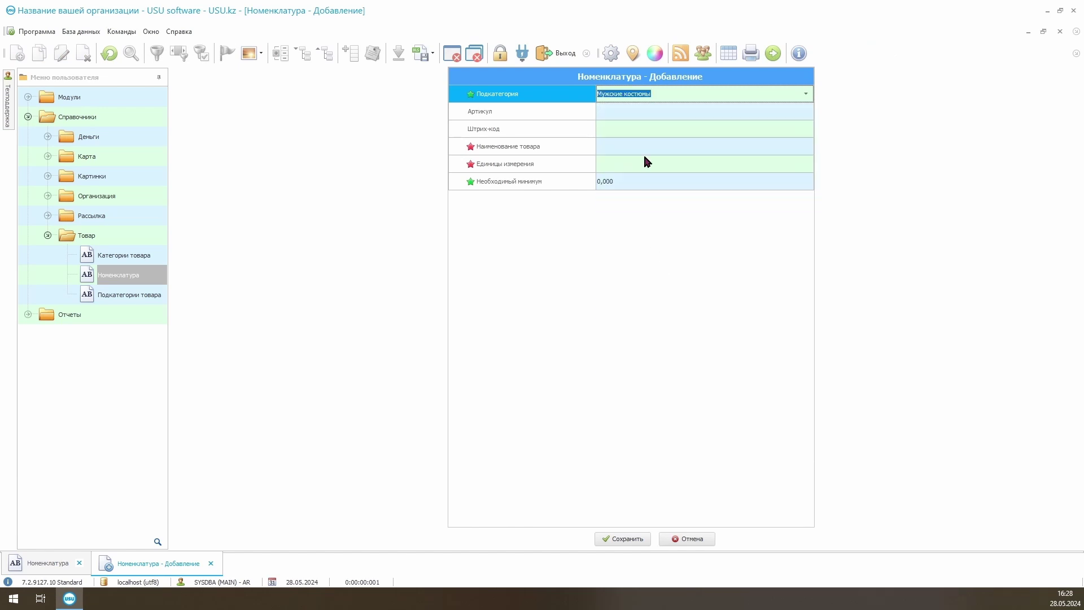
left_click(637, 111)
left_click(655, 130)
left_click(659, 143)
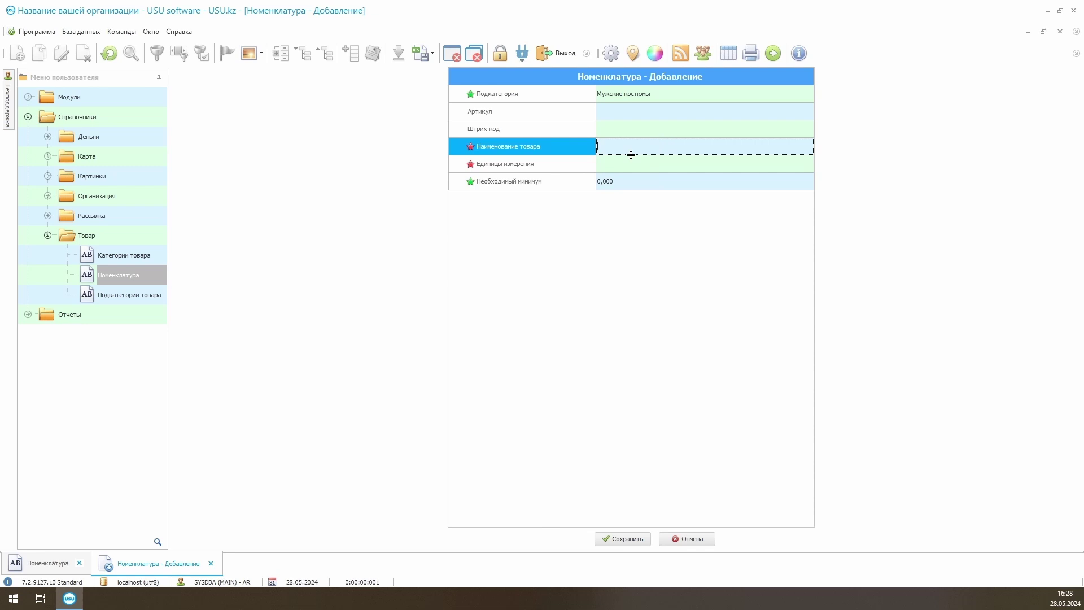
type("Костюм серый мужской")
Set the new product's unit of measurement to шт, leave the required minimum at its default, and save the record.
left_click(628, 163)
left_click(641, 164)
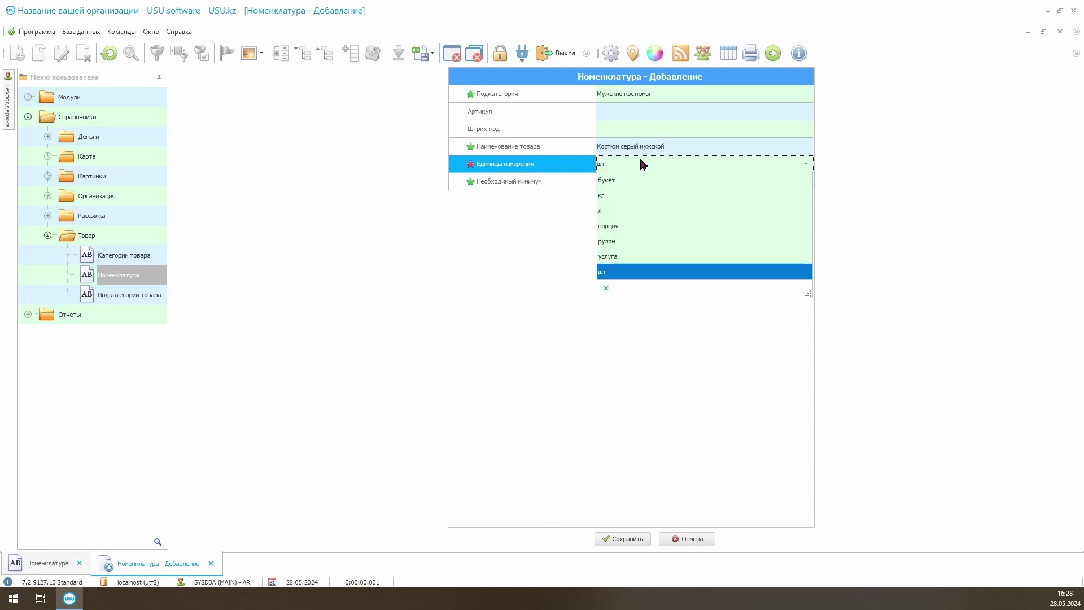
left_click(637, 272)
left_click(649, 183)
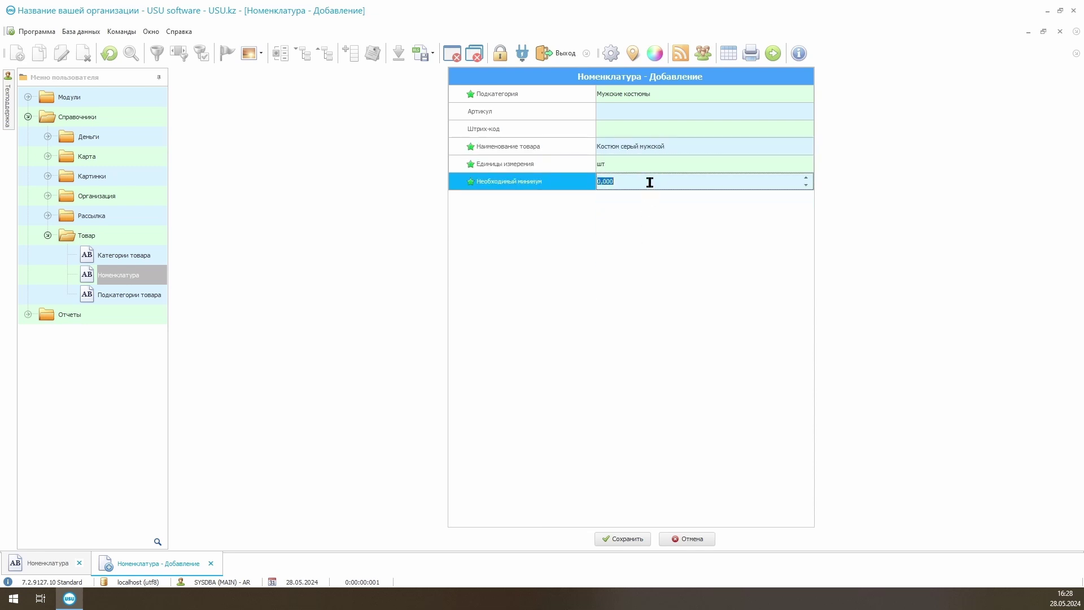
left_click(631, 540)
Add a picture of the grey suit from the Изображения folder to the new product and save the image record.
left_click(408, 143)
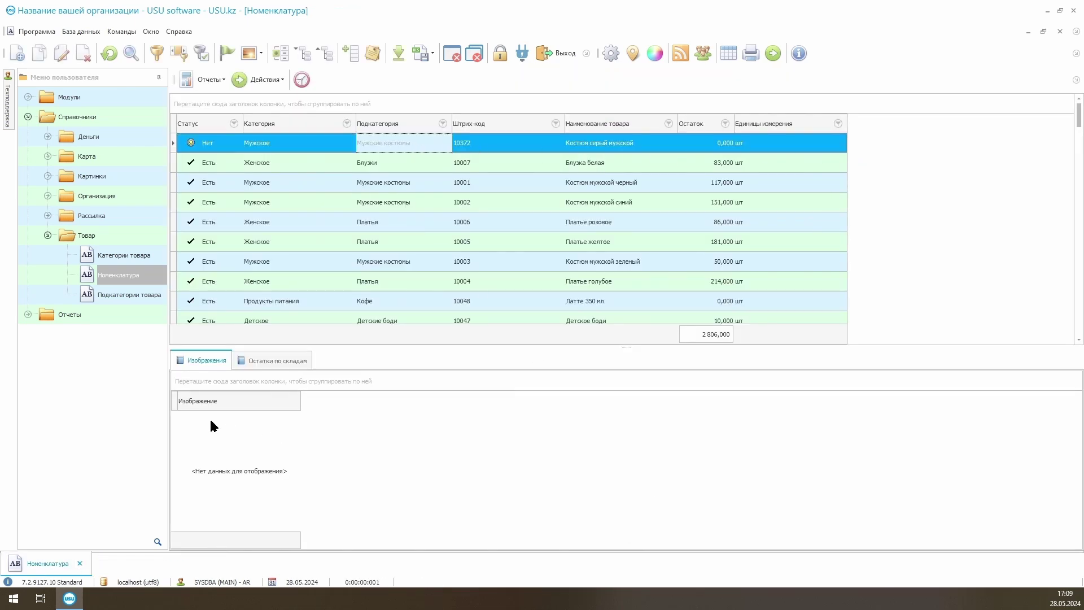
right_click(252, 425)
left_click(350, 24)
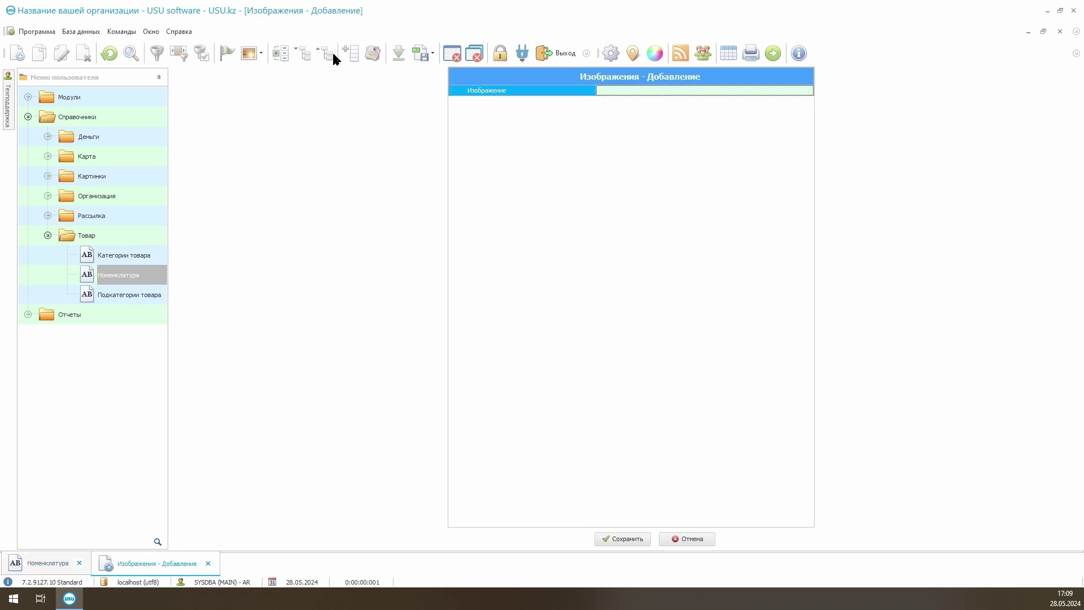
right_click(725, 92)
left_click(740, 149)
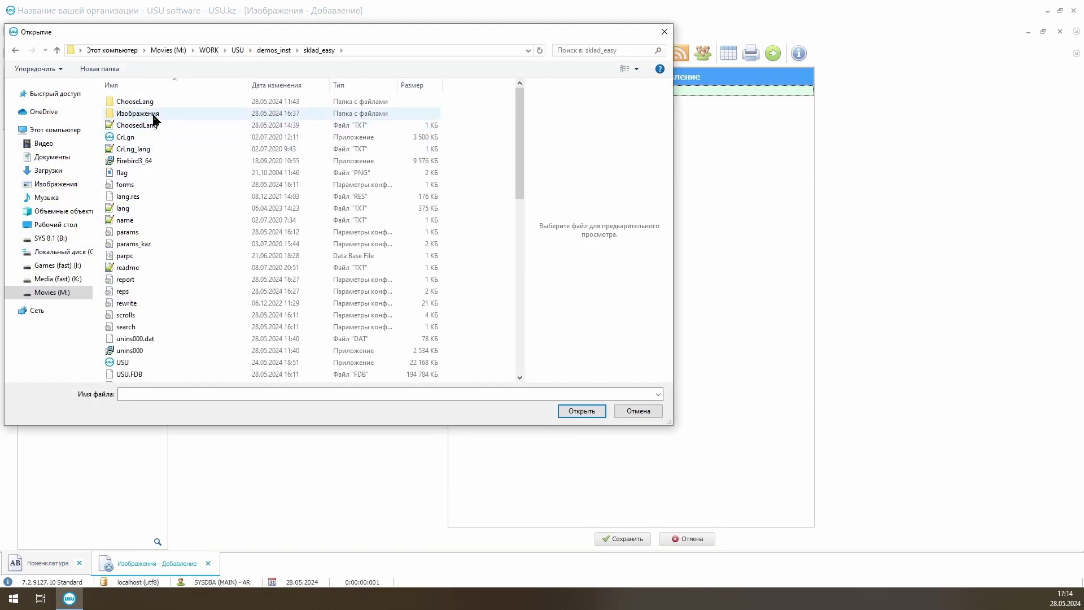
double_click(153, 116)
double_click(148, 116)
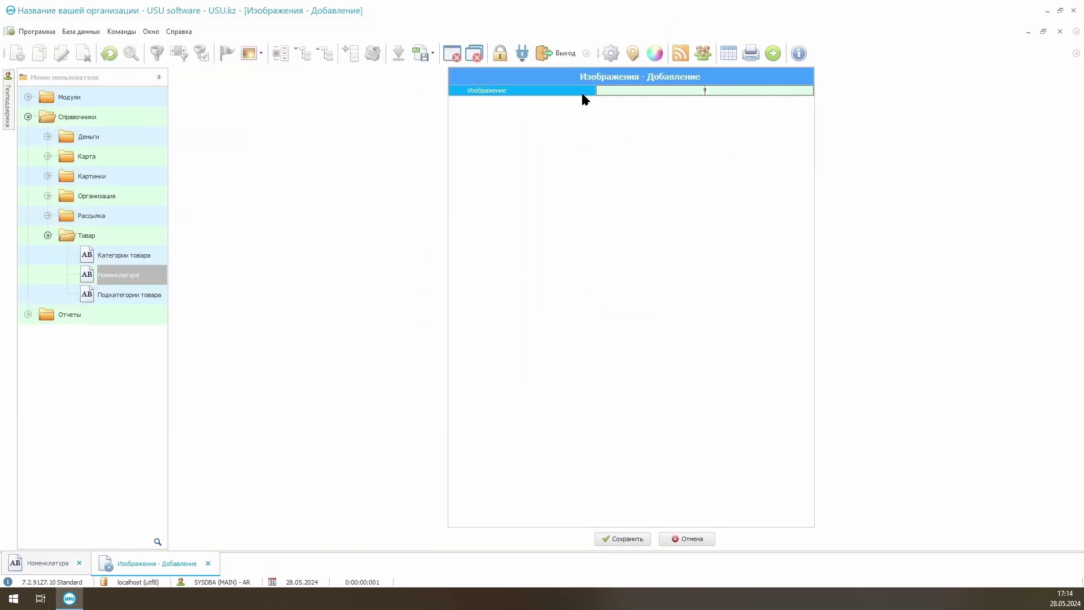
left_click_drag(583, 95, 596, 395)
left_click(624, 537)
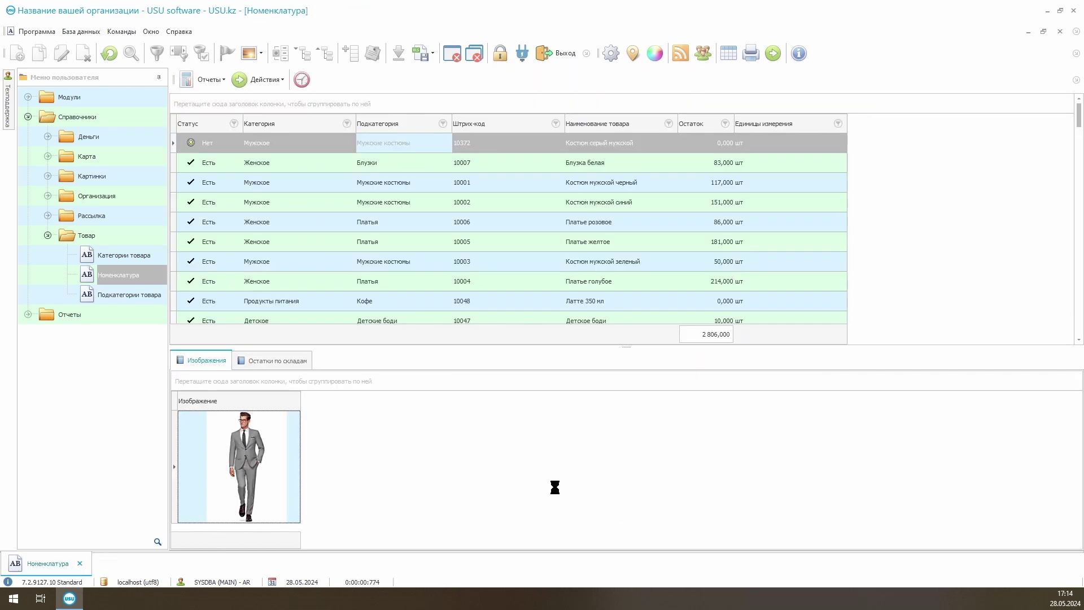
Enlarge the image area below the product table and make the suit picture's row taller and its column wider.
left_click_drag(623, 346, 625, 310)
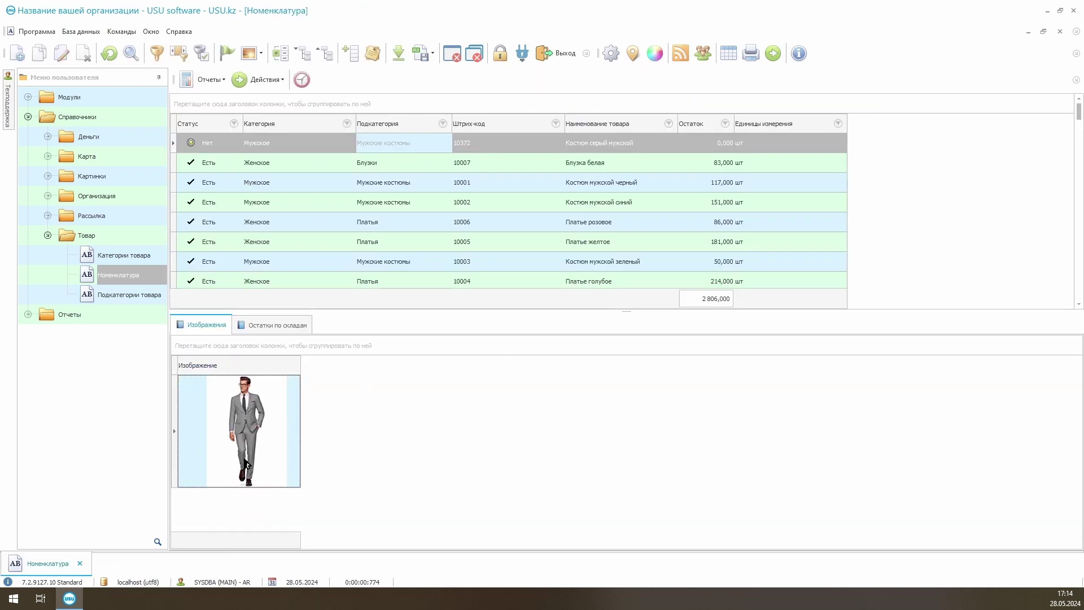
left_click_drag(173, 487, 177, 530)
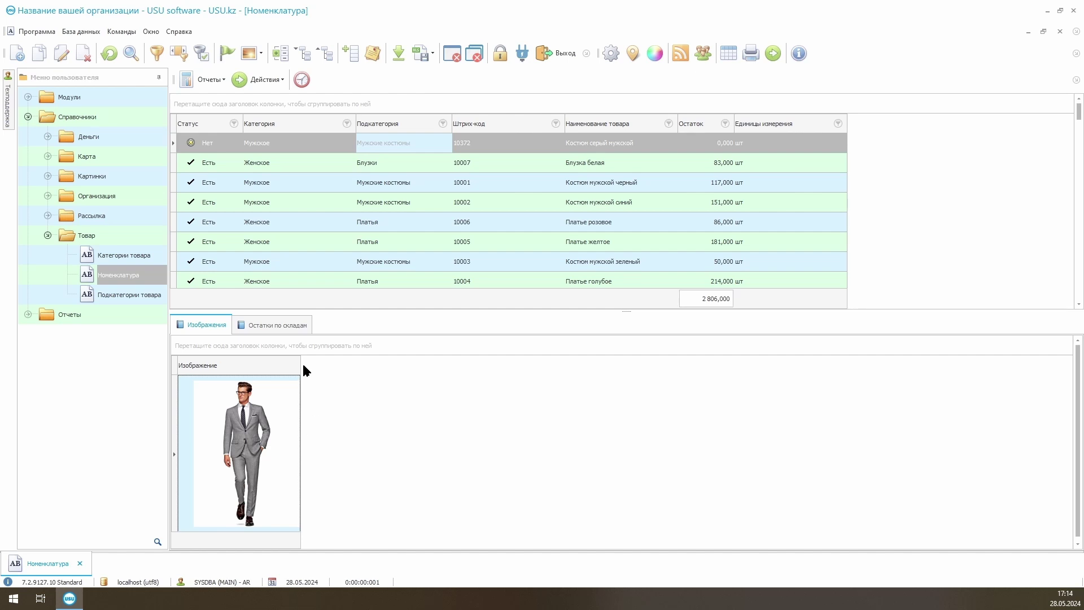
left_click_drag(301, 365, 313, 363)
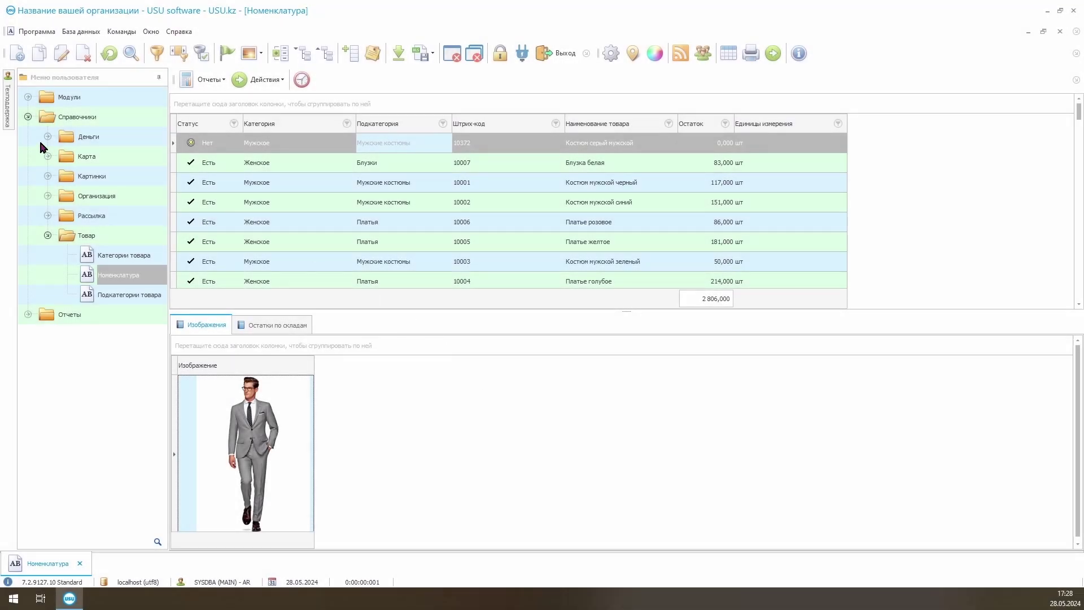
Collapse Справочники, open the Товар module under Модули > Склад, and give its upper table more height.
left_click(27, 117)
left_click(28, 97)
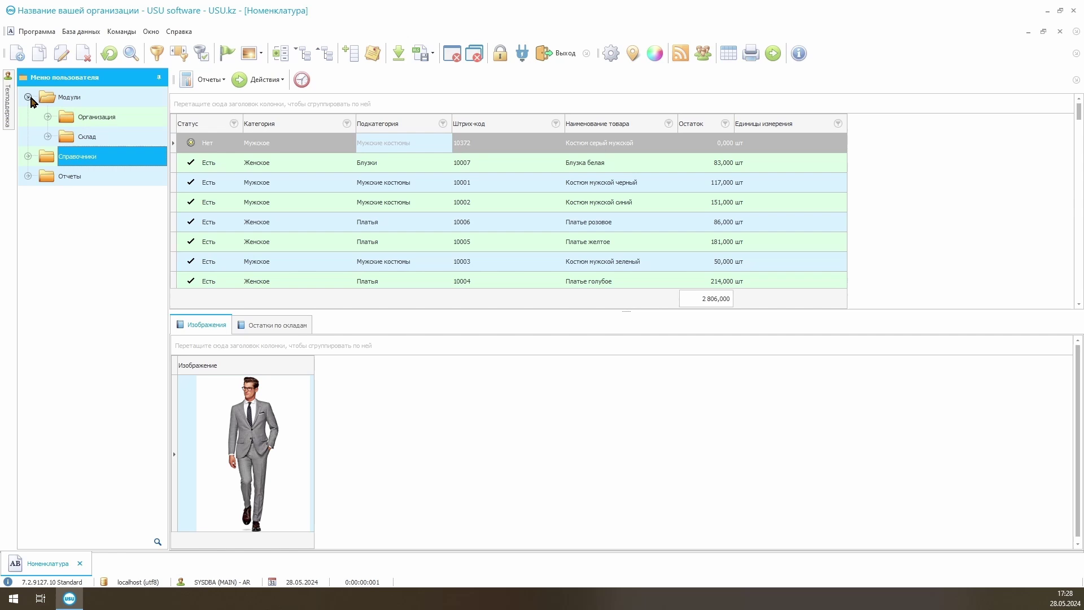
left_click(83, 134)
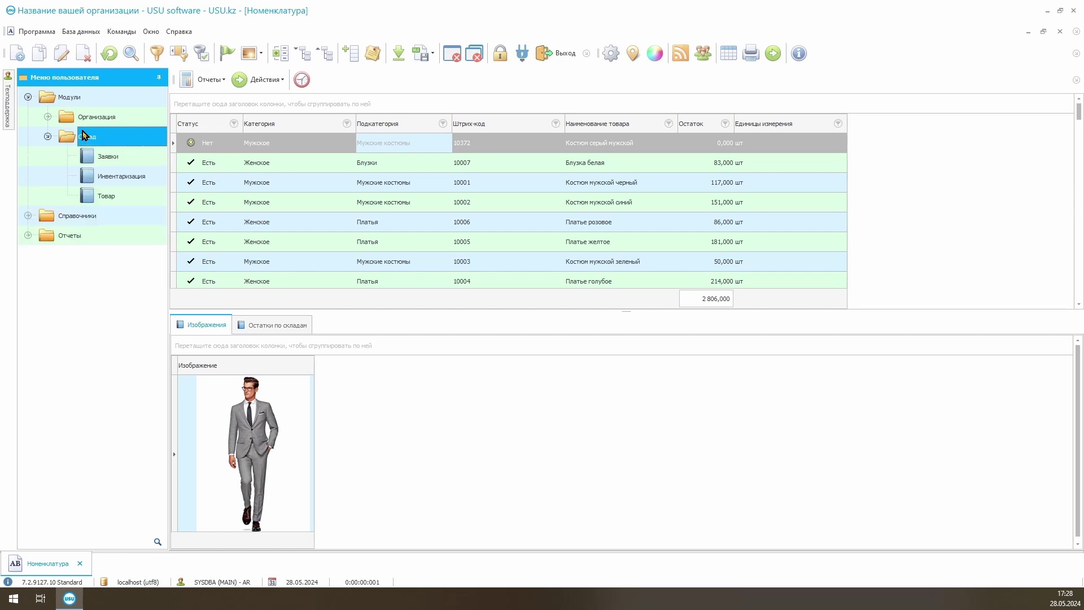
left_click(120, 196)
left_click_drag(628, 267, 666, 374)
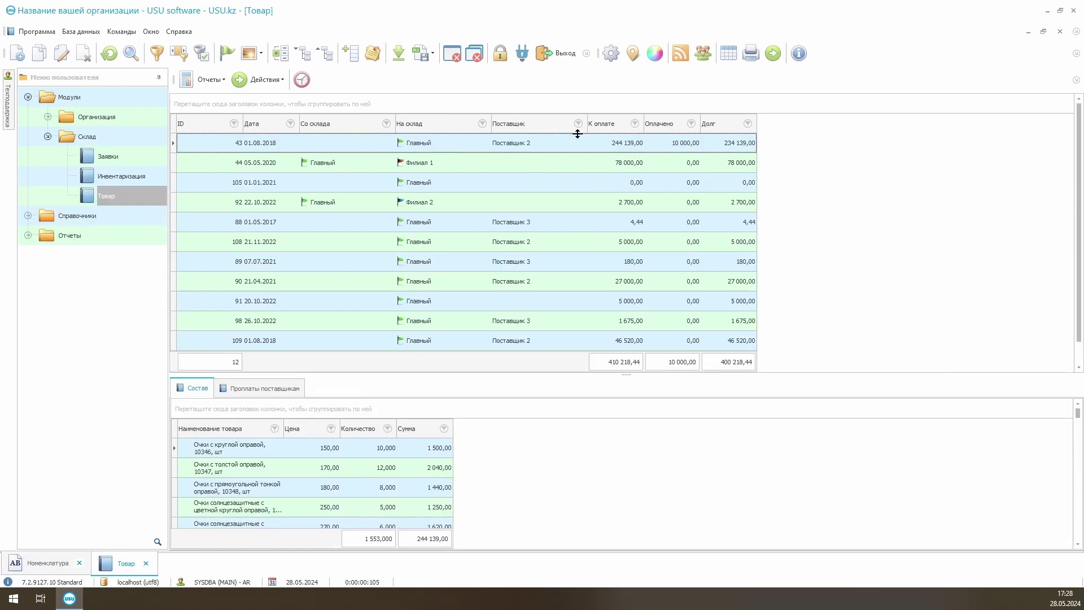
Look through the goods records by supplier to compare which have a value in the Поставщик column.
left_click(515, 143)
scroll(514, 164, "down", 1)
left_click(513, 165)
left_click(516, 205)
left_click(525, 248)
left_click(524, 267)
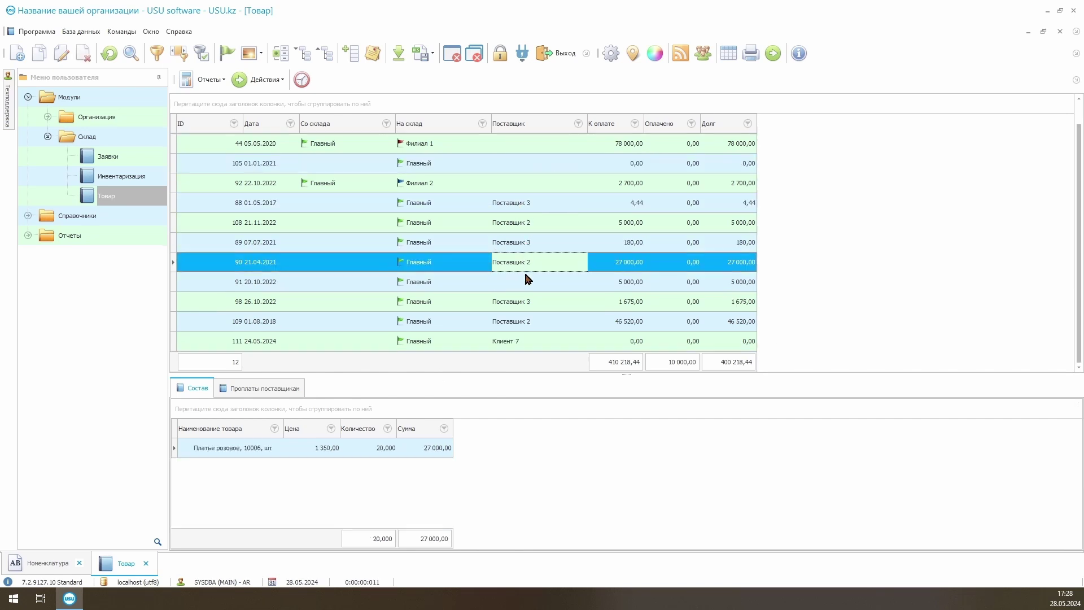
left_click(520, 285)
scroll(748, 305, "up", 1)
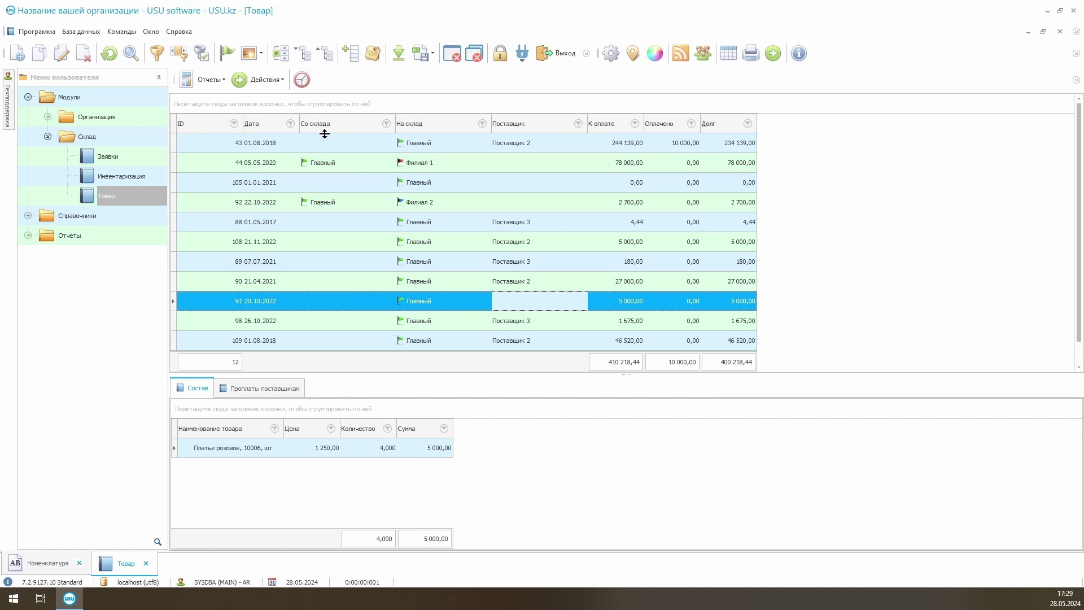
Examine the source and destination warehouses of the goods records and the composition of each selected record.
left_click(335, 161)
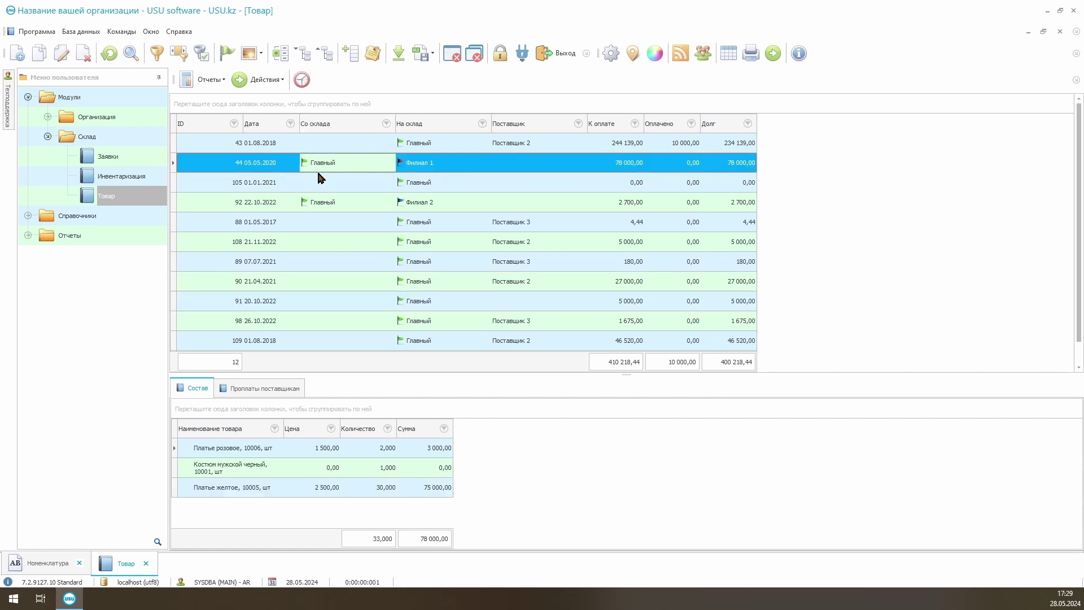
left_click(411, 145)
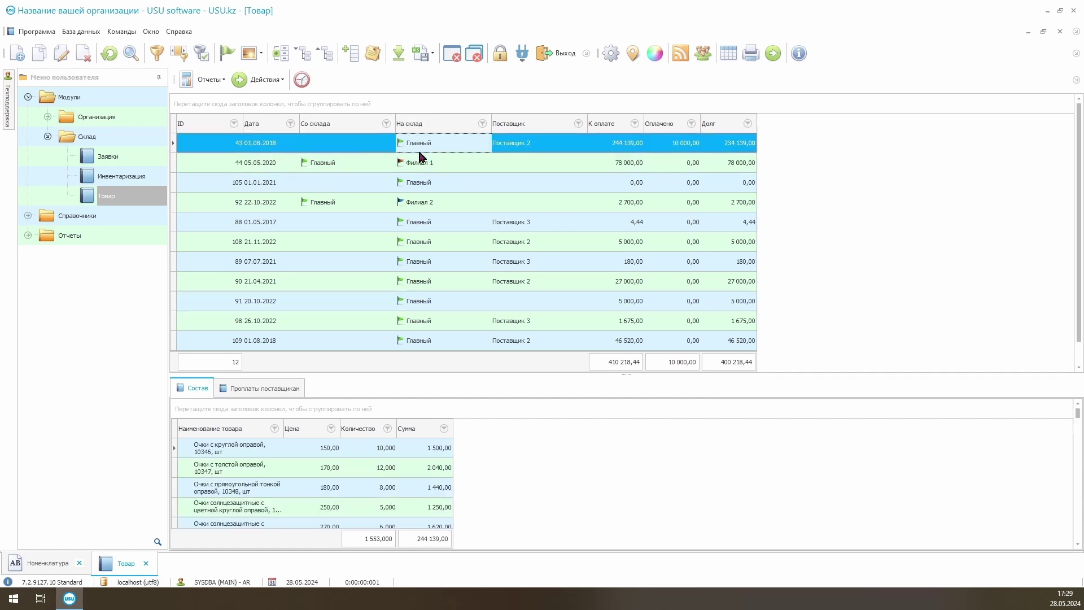
left_click(419, 164)
left_click(420, 182)
left_click(424, 202)
left_click(427, 222)
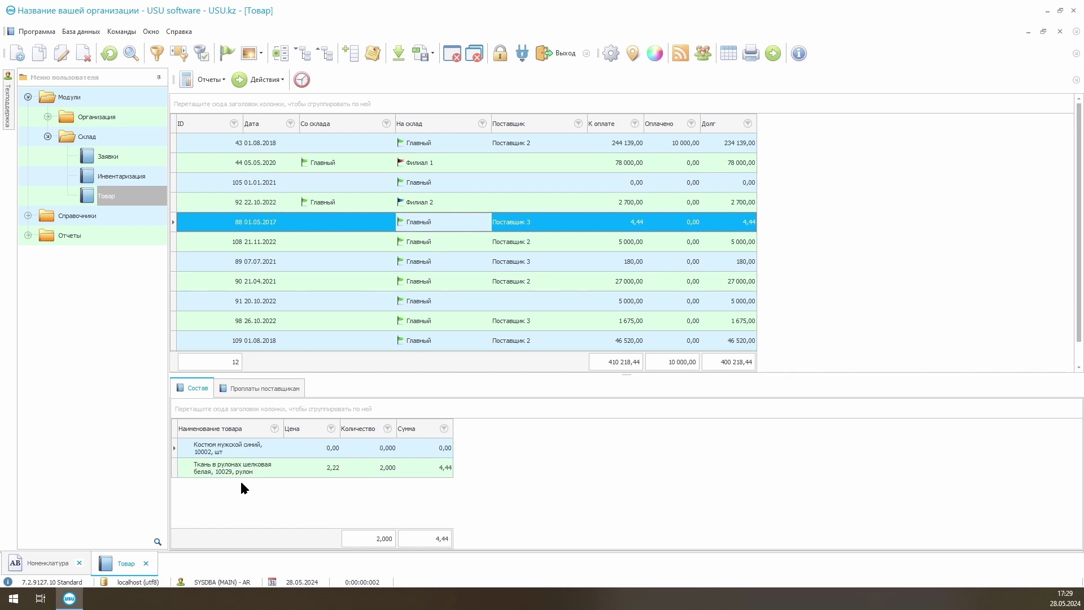
key("Down")
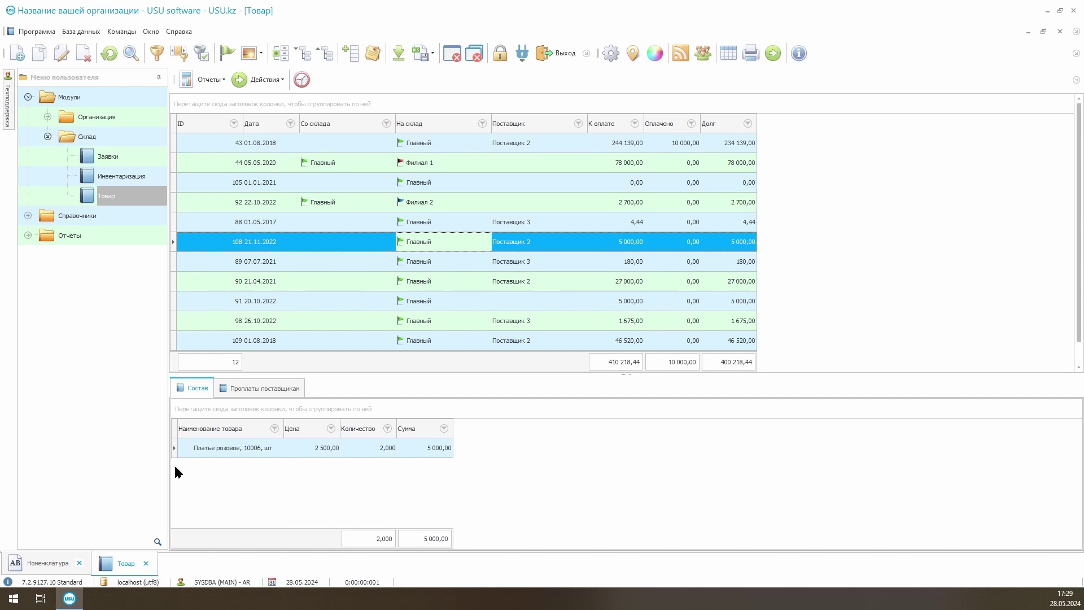
key("Down")
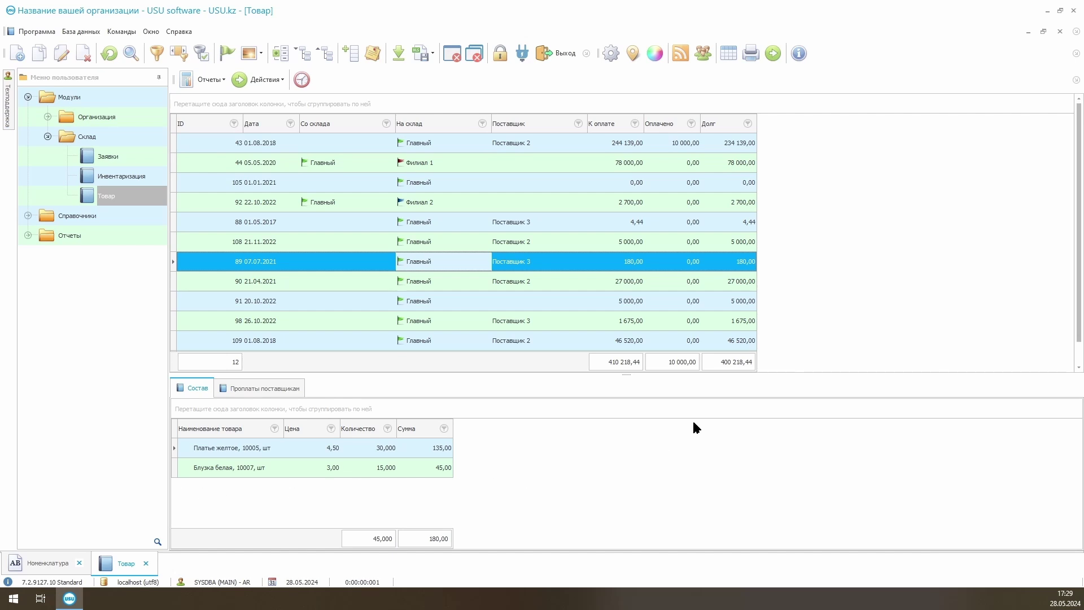
Start a new goods record in the Товар module with Главный as the destination warehouse.
right_click(794, 252)
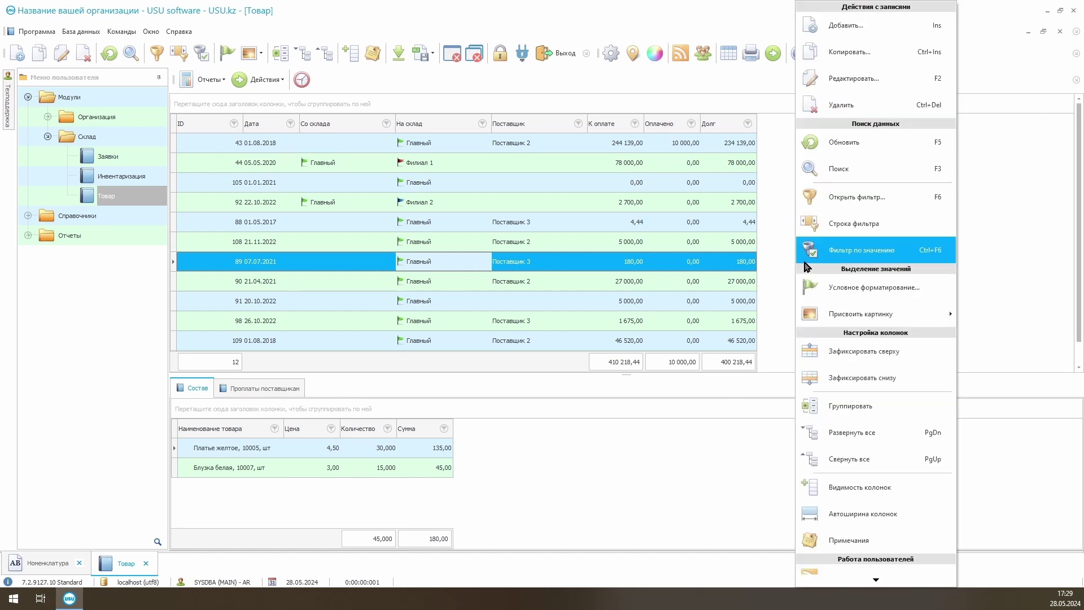
left_click(842, 55)
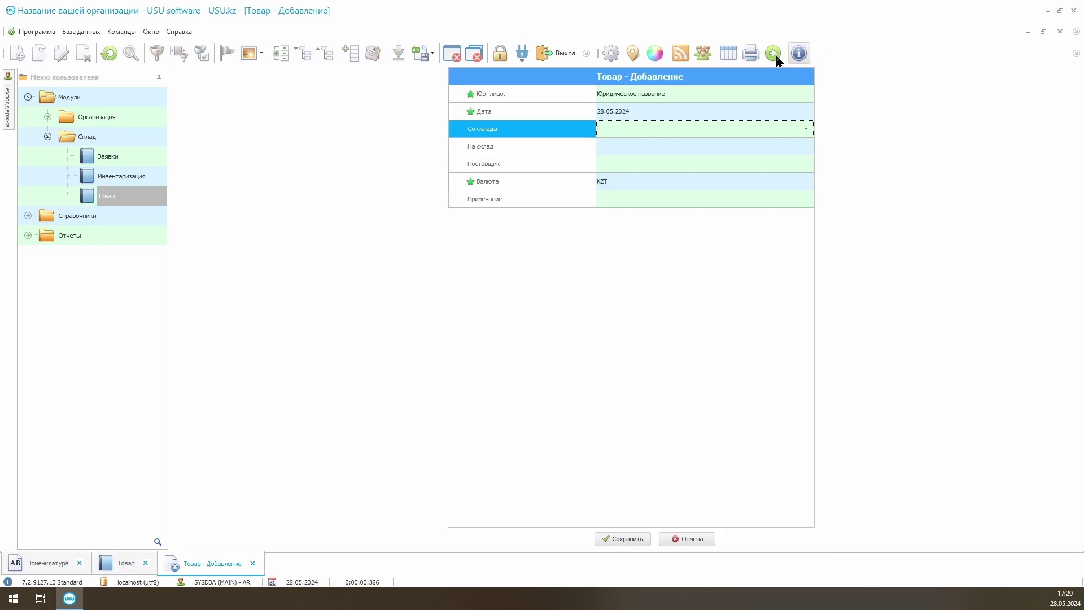
left_click(799, 145)
left_click(805, 146)
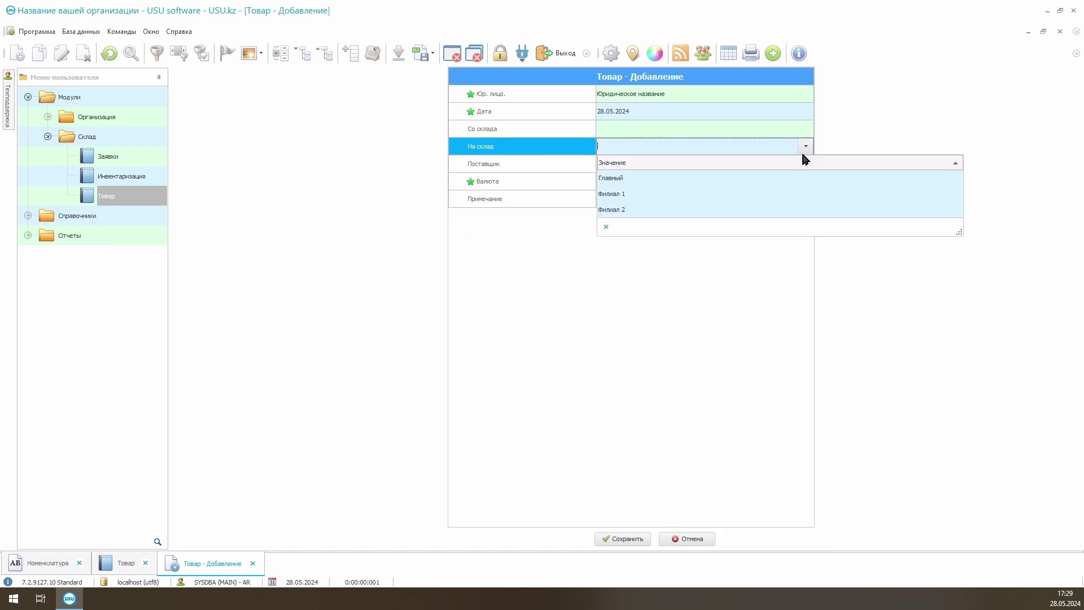
left_click(792, 181)
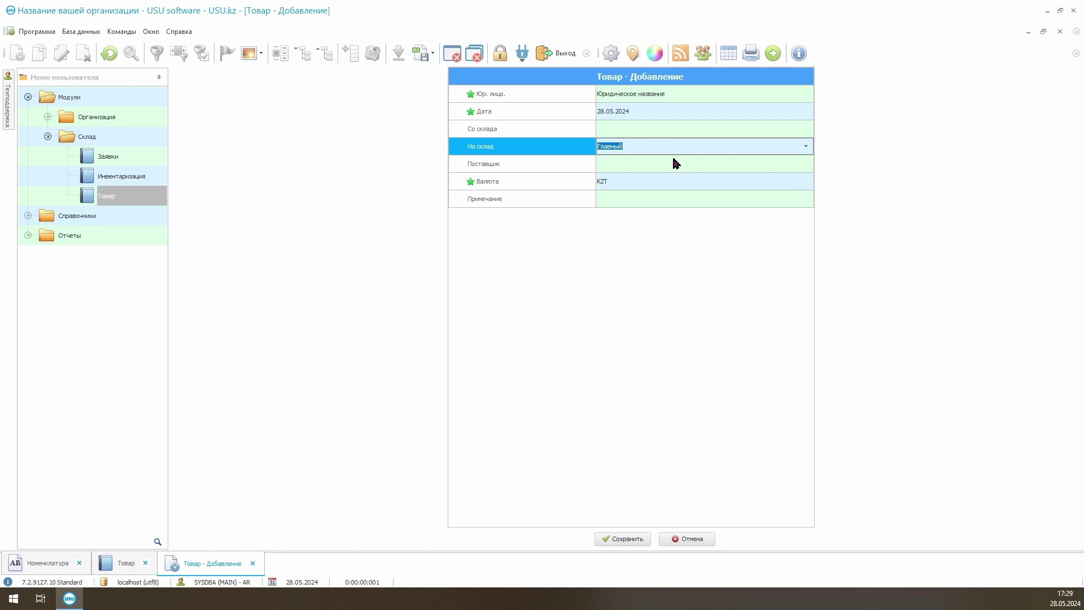
Filter the clients by the Поставщик category, choose Поставщик 2 as the supplier, then save and select the new goods record.
left_click(696, 166)
left_click(804, 163)
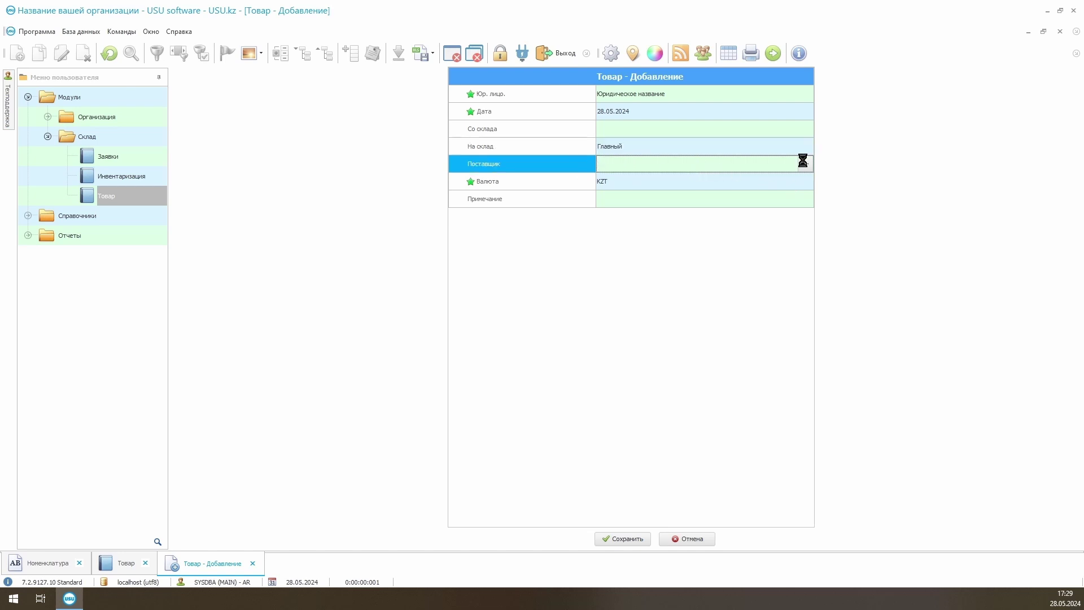
left_click(347, 123)
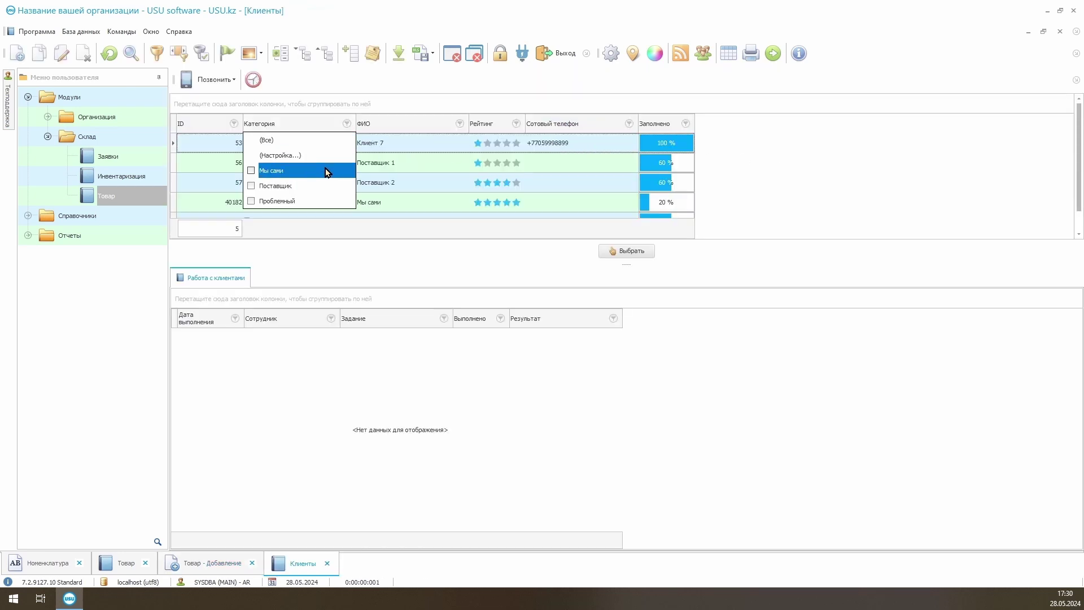
left_click(325, 169)
left_click(280, 161)
left_click(284, 184)
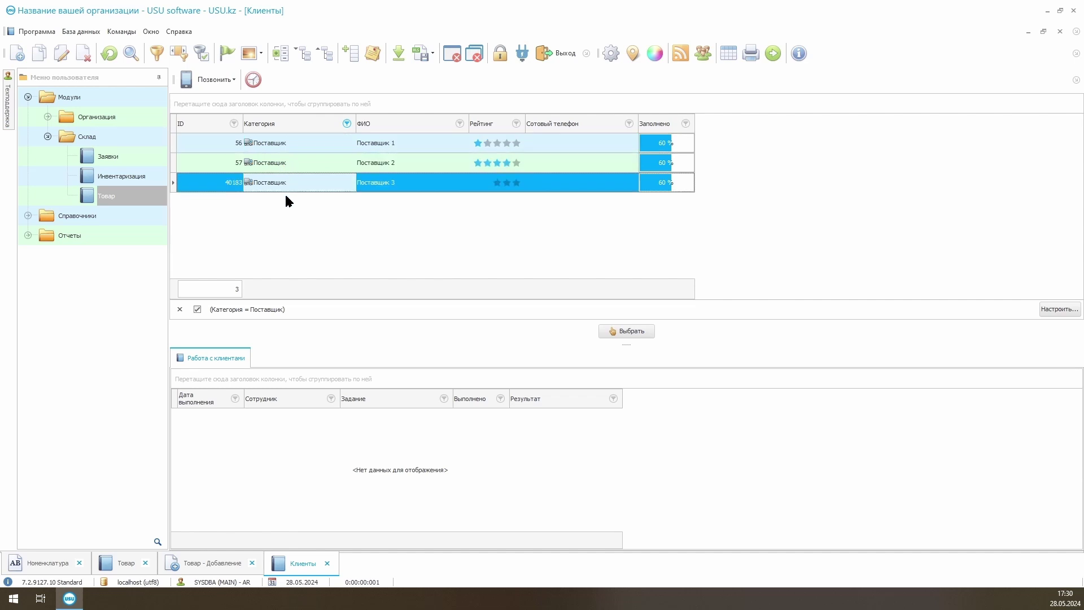
double_click(301, 165)
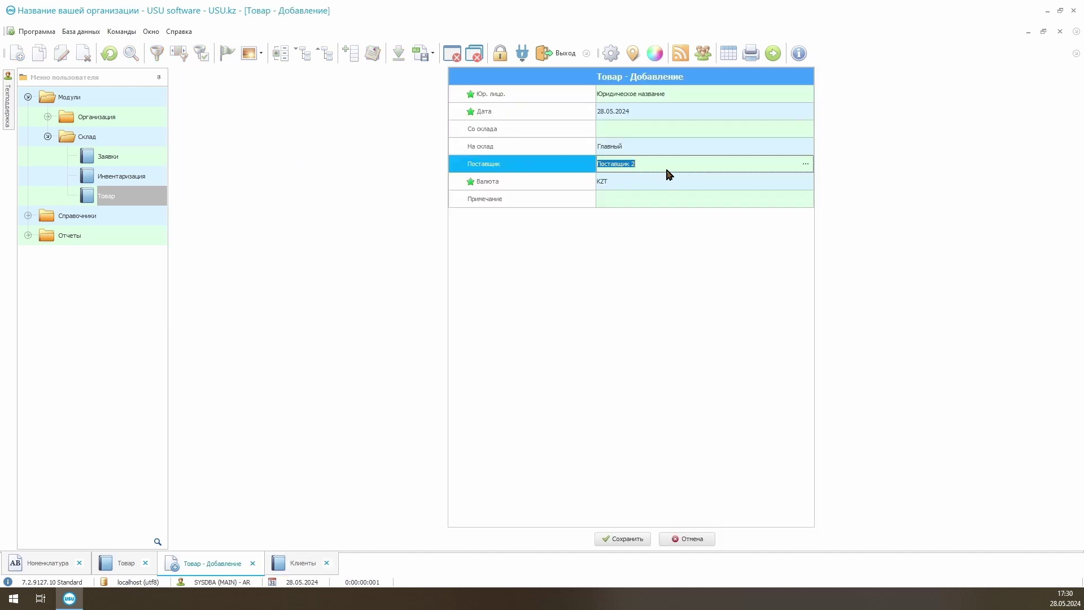
left_click(623, 537)
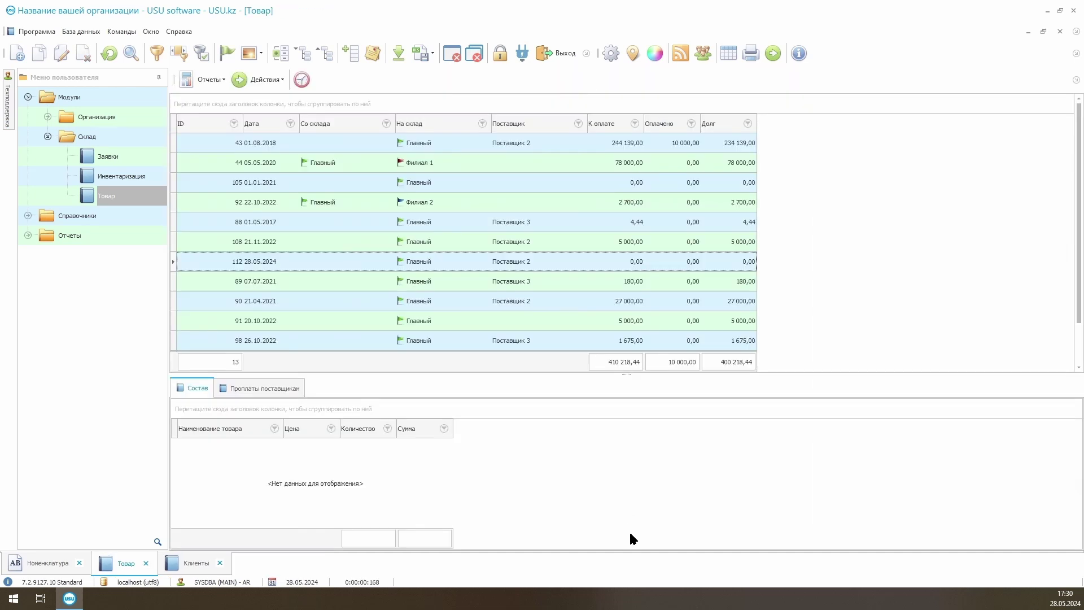
left_click(263, 265)
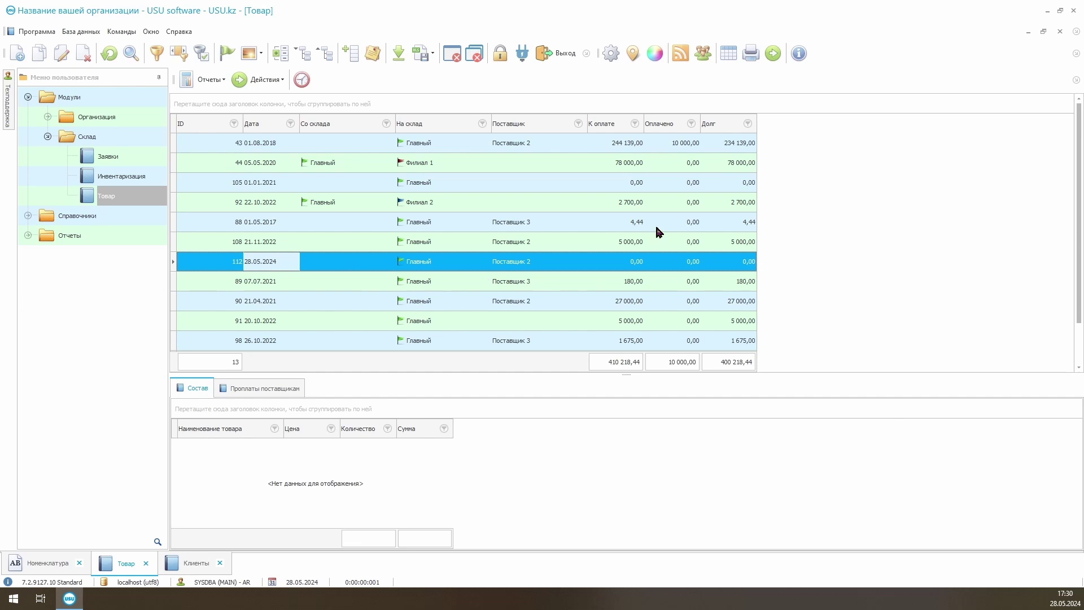
Sort the goods records by date, start a new composition item for the 28.05.2024 receipt and open the product selection.
left_click(263, 123)
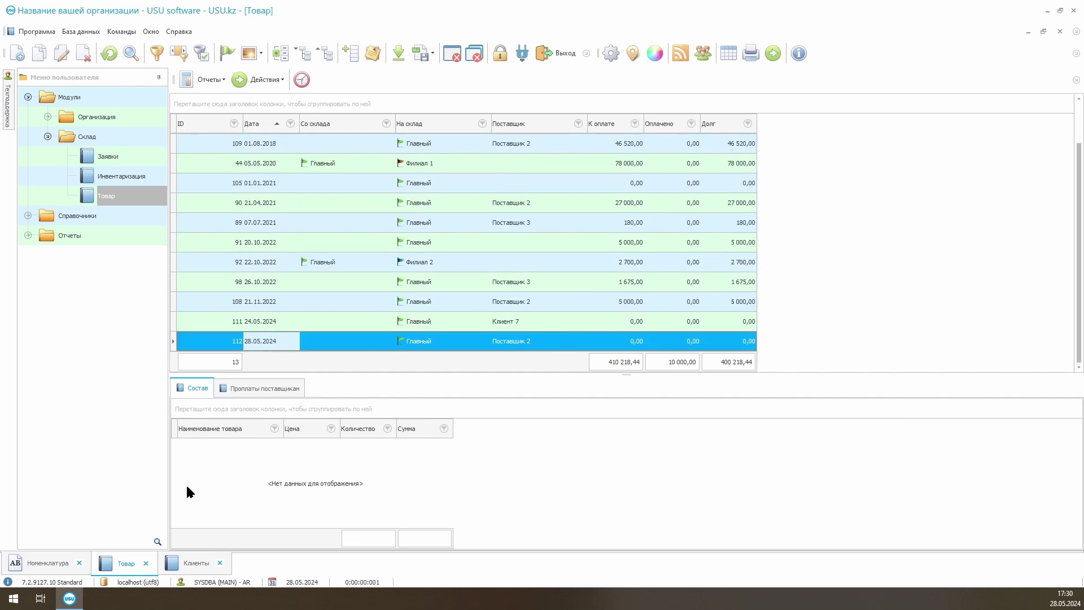
right_click(230, 475)
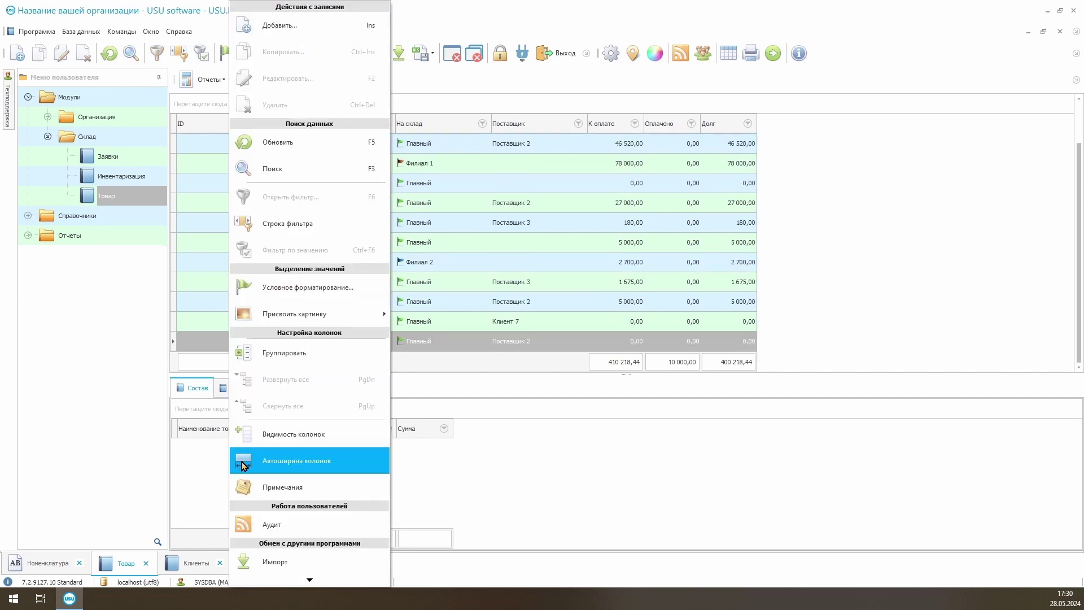
left_click(307, 26)
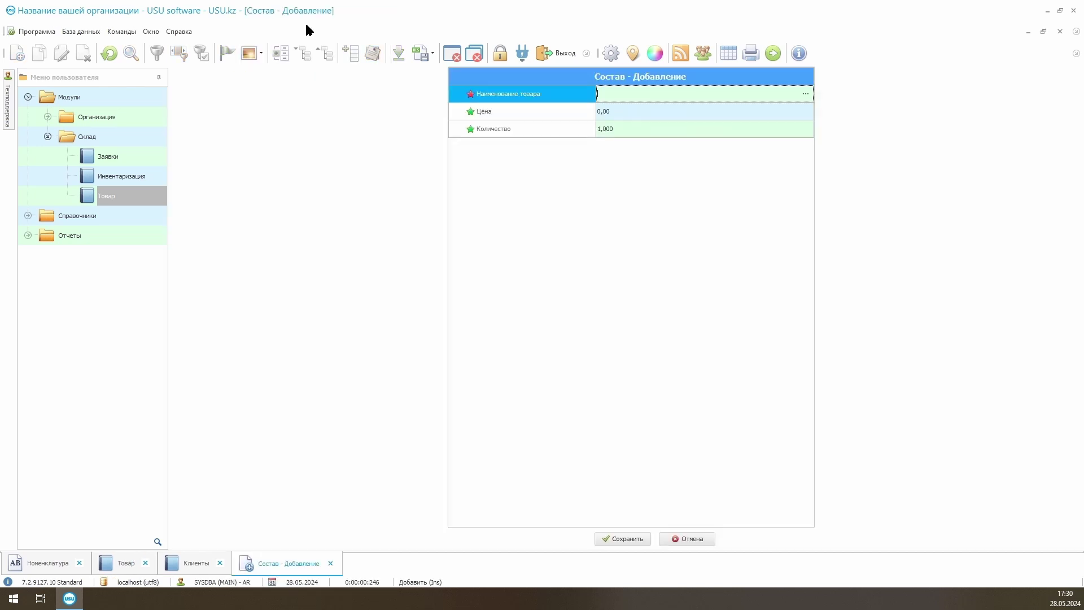
left_click(806, 94)
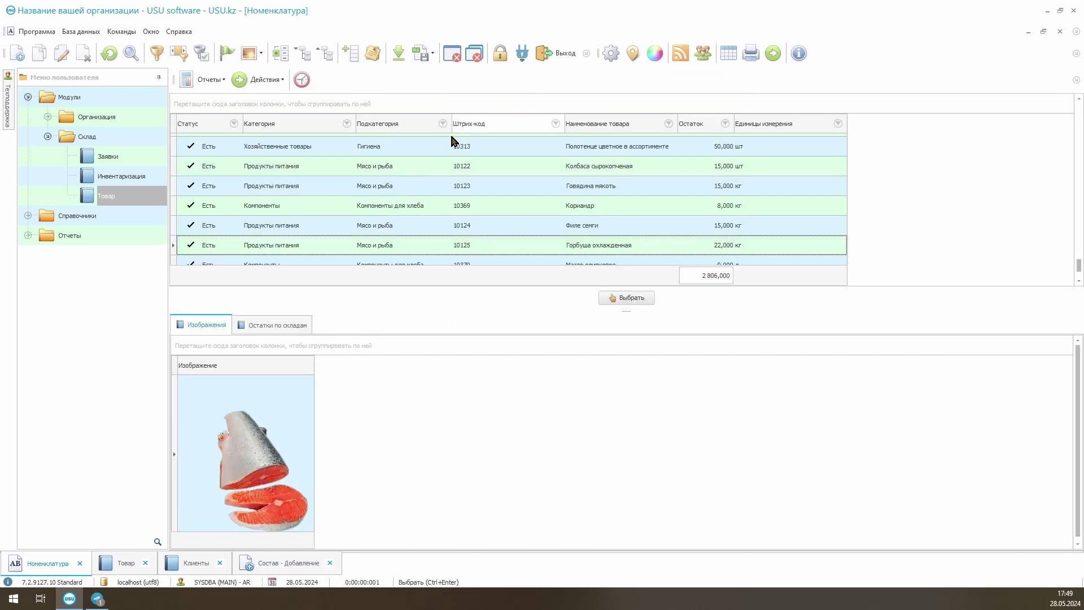
Look through the nomenclature by category and barcode, then choose Горбуша охлажденная as the product for the composition item.
left_click(266, 148)
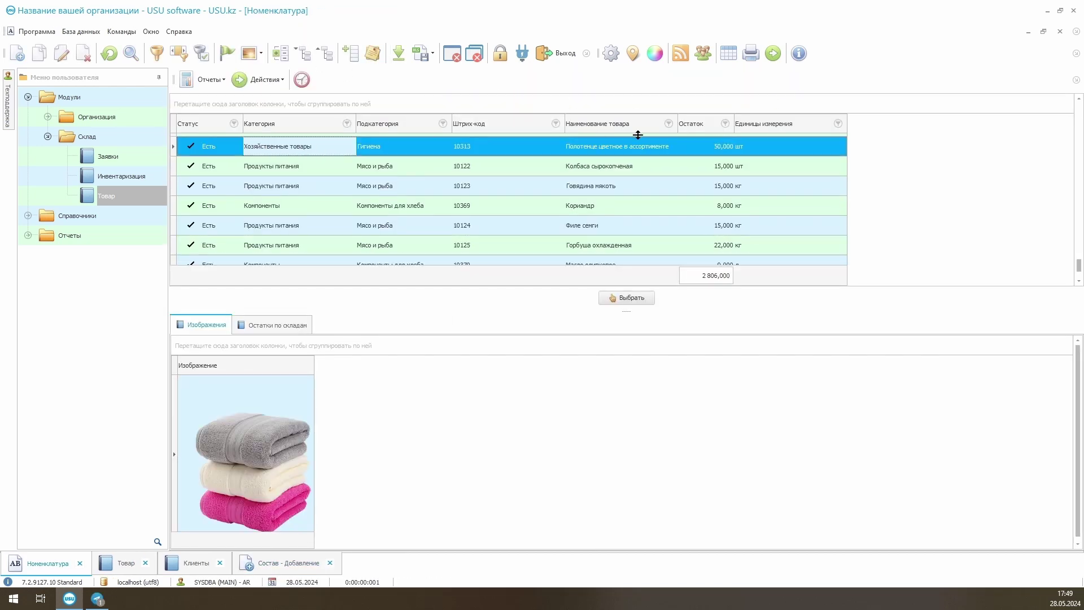
left_click(286, 166)
left_click(294, 188)
left_click(275, 247)
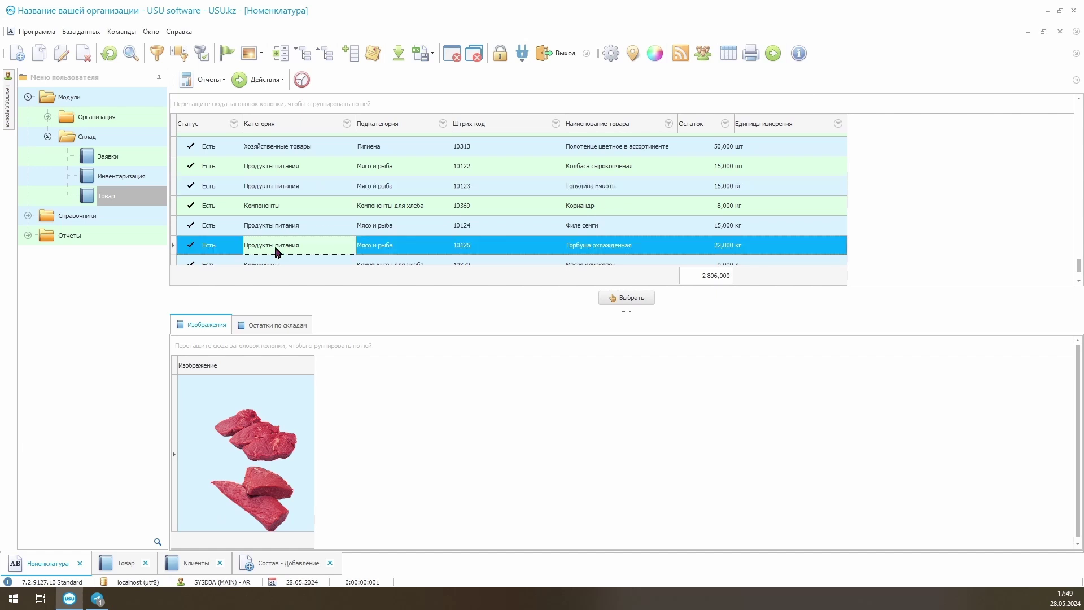
left_click(491, 148)
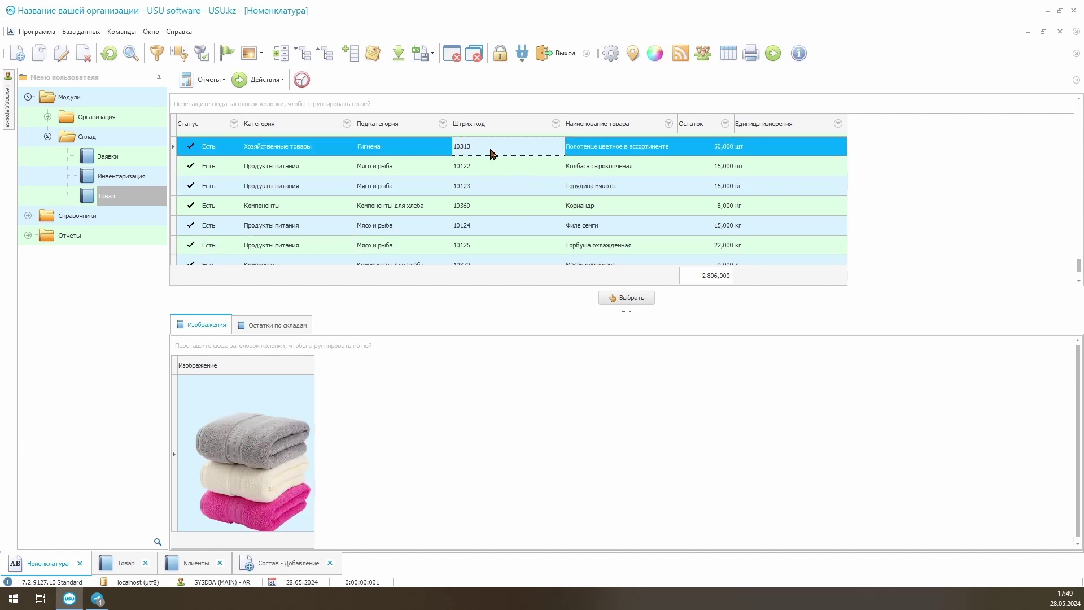
key("Down")
key("Down")
key("Down")
key("Down")
key("Down")
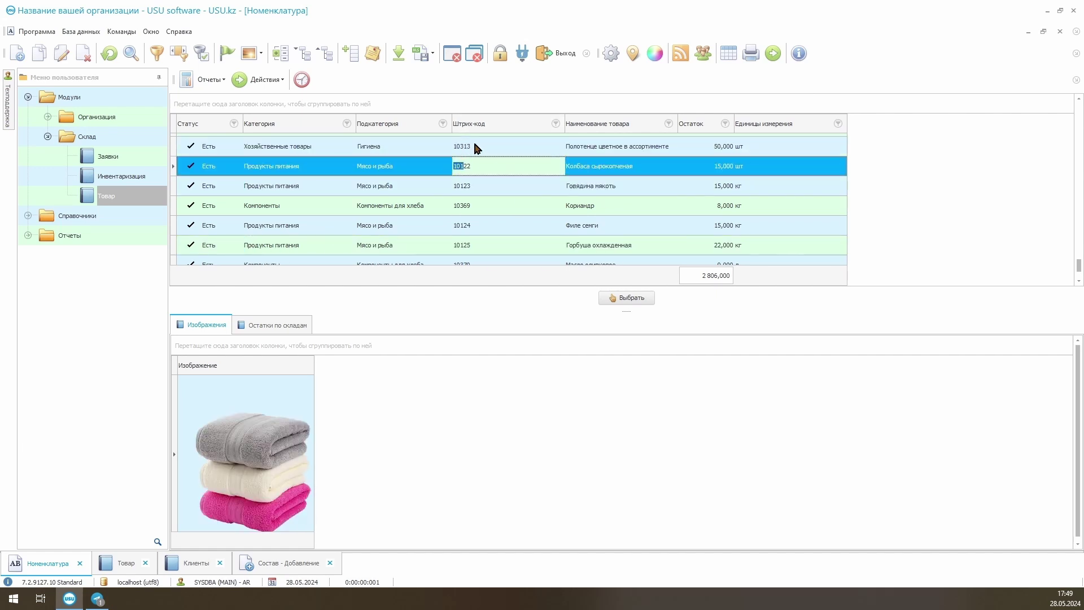
left_click(615, 298)
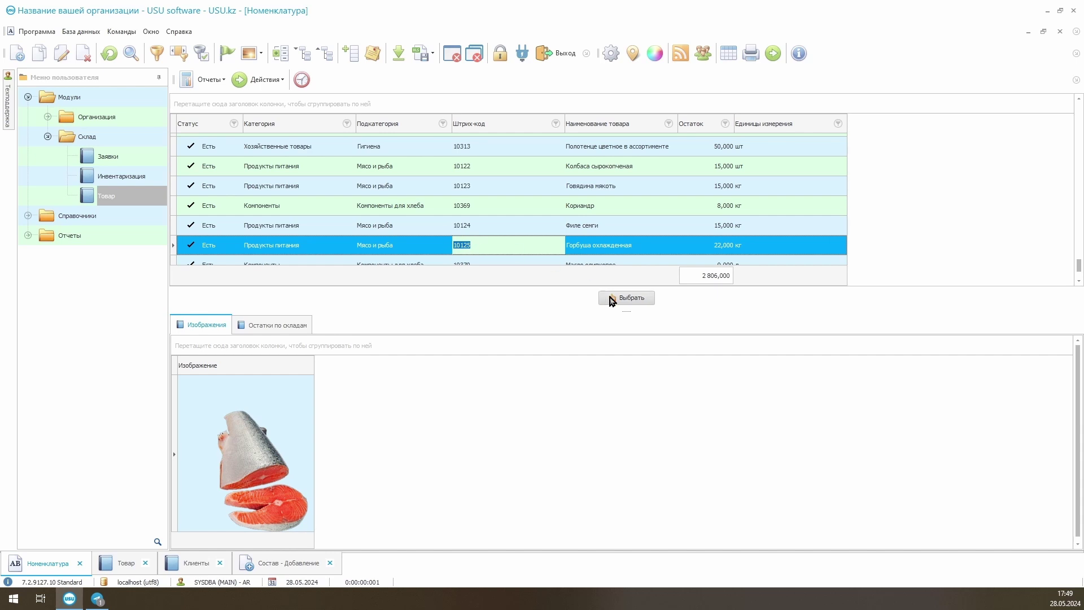
Set the item's price to 250 and its quantity to 5, then save it to the receipt's composition.
left_click(625, 111)
type("250")
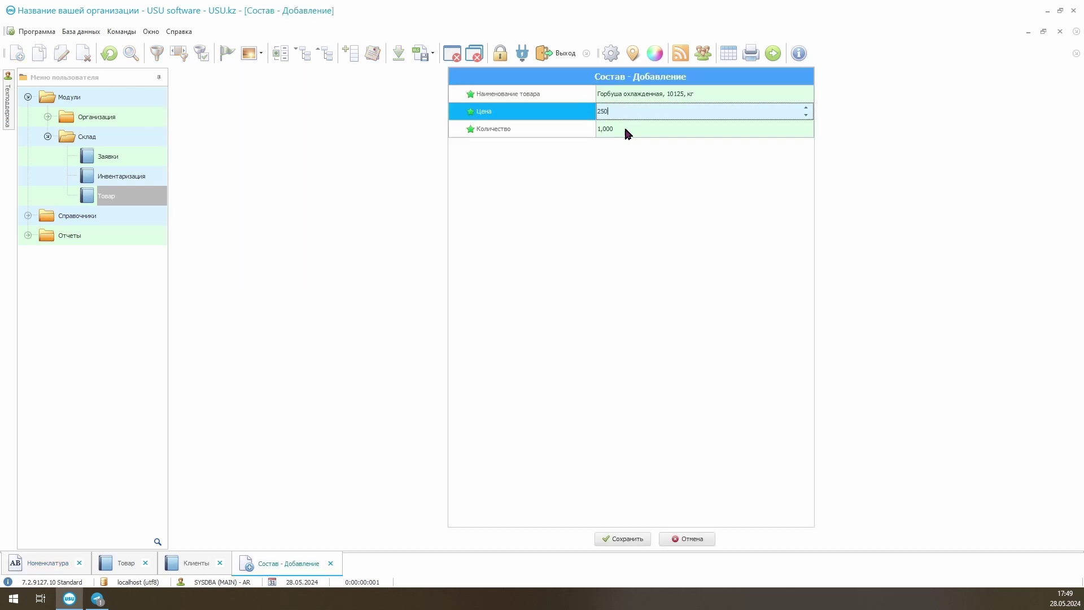
left_click(625, 129)
type("5")
left_click(617, 538)
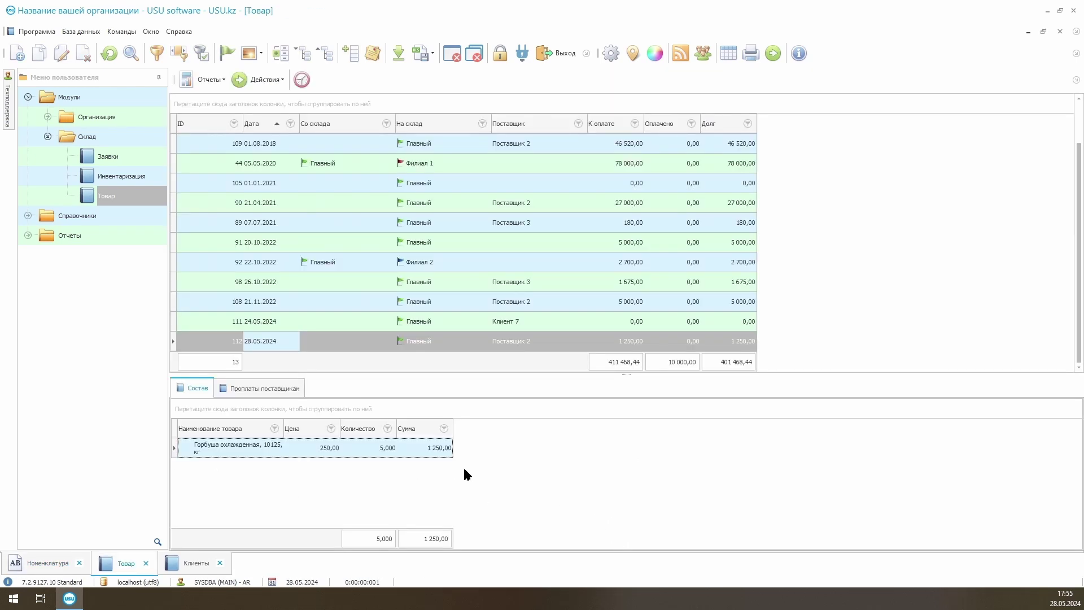
Open the data import wizard for the receipt's composition and choose MS Excel 2007 as the source format.
right_click(463, 465)
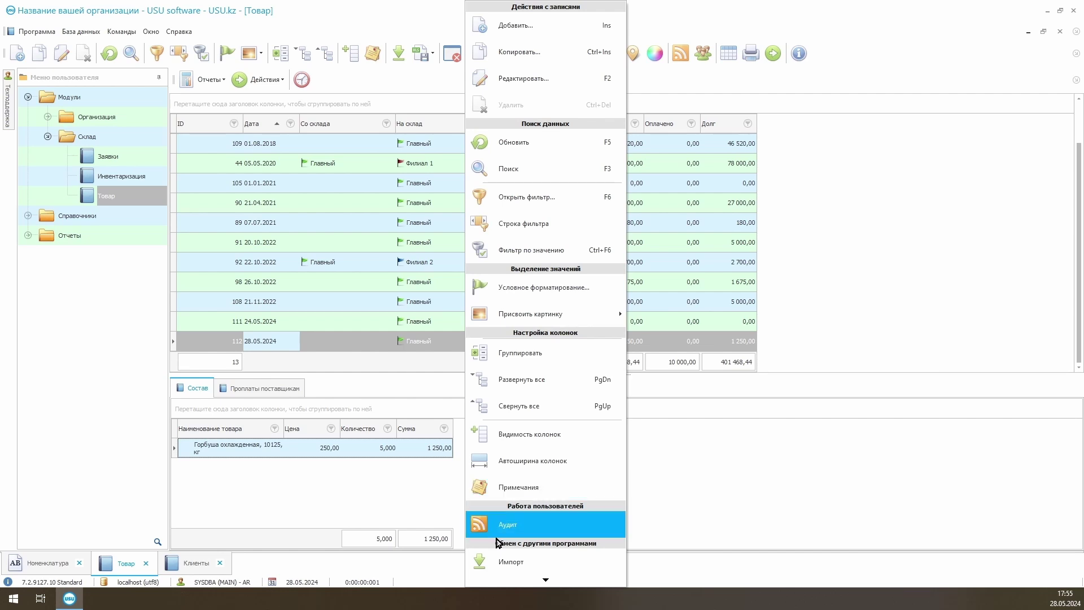
left_click(512, 562)
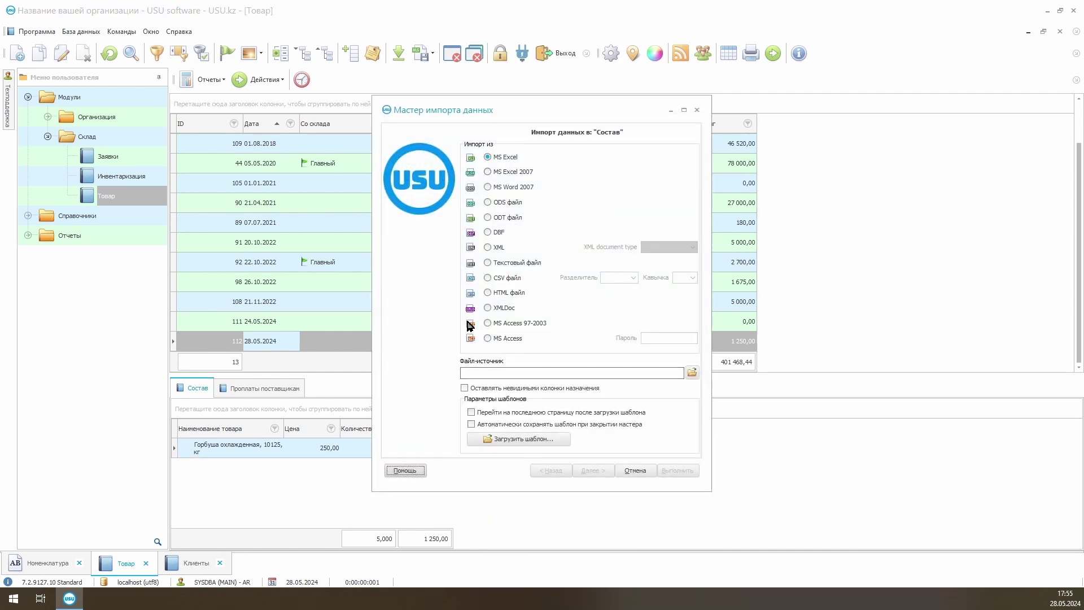
left_click(513, 173)
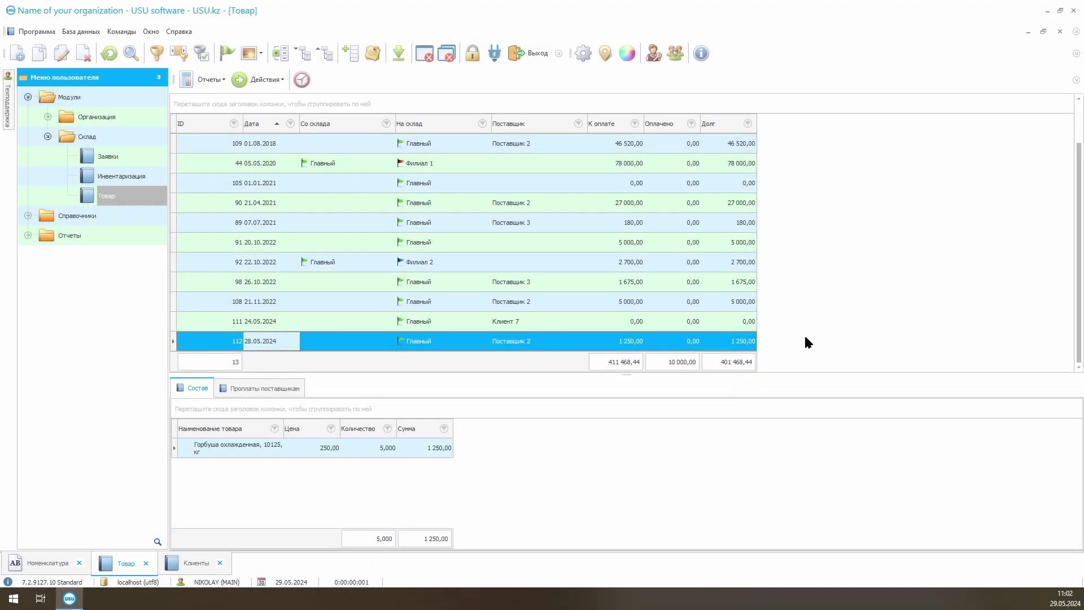
Add a goods transfer record from the Главный warehouse to Филиал 1 and save it.
right_click(804, 334)
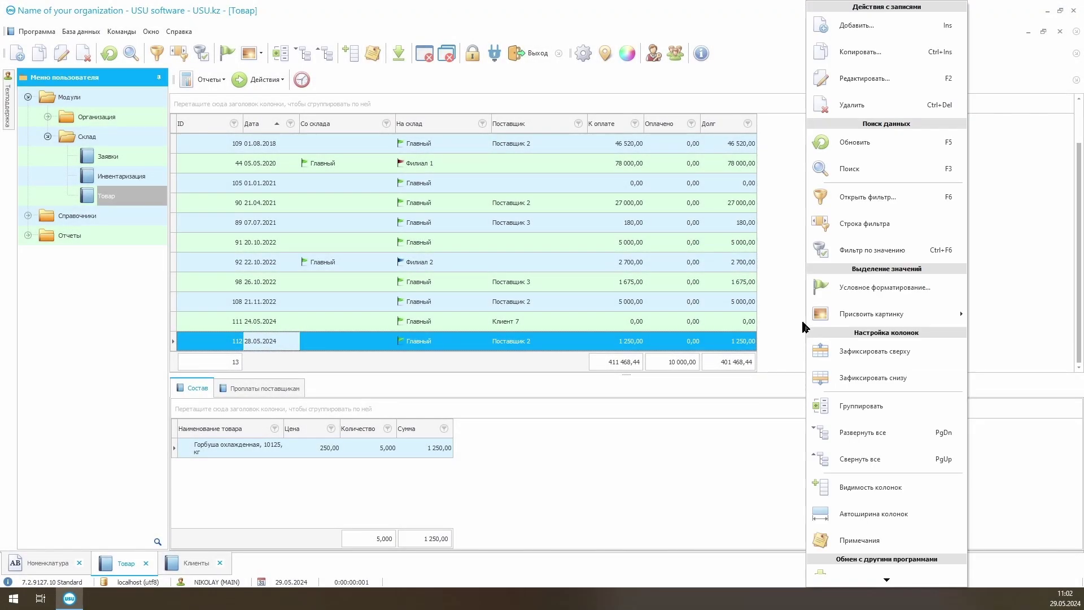
left_click(851, 31)
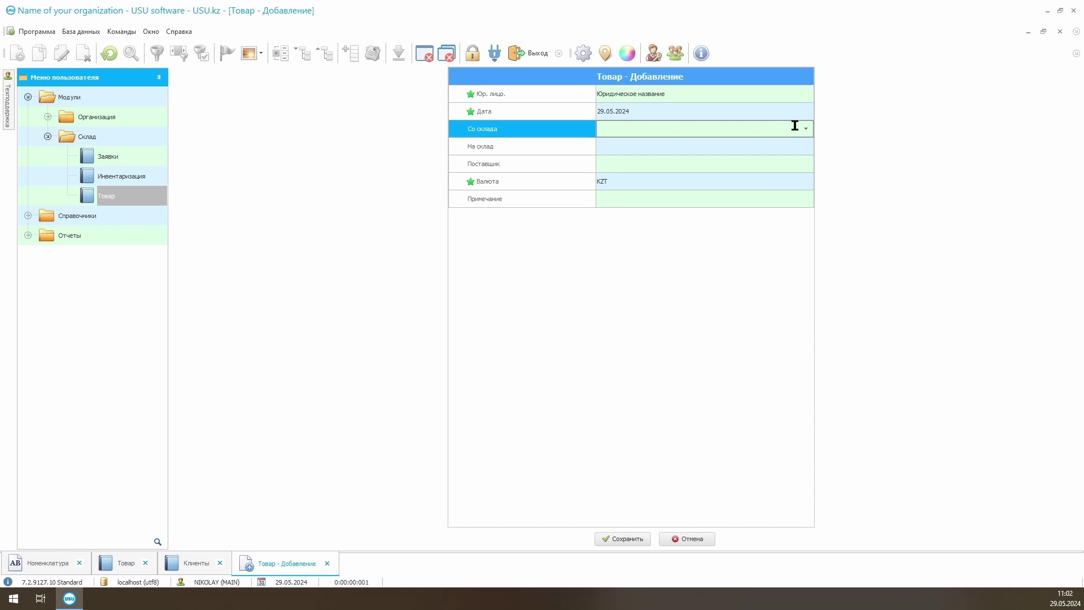
left_click(798, 125)
left_click(748, 160)
left_click(806, 148)
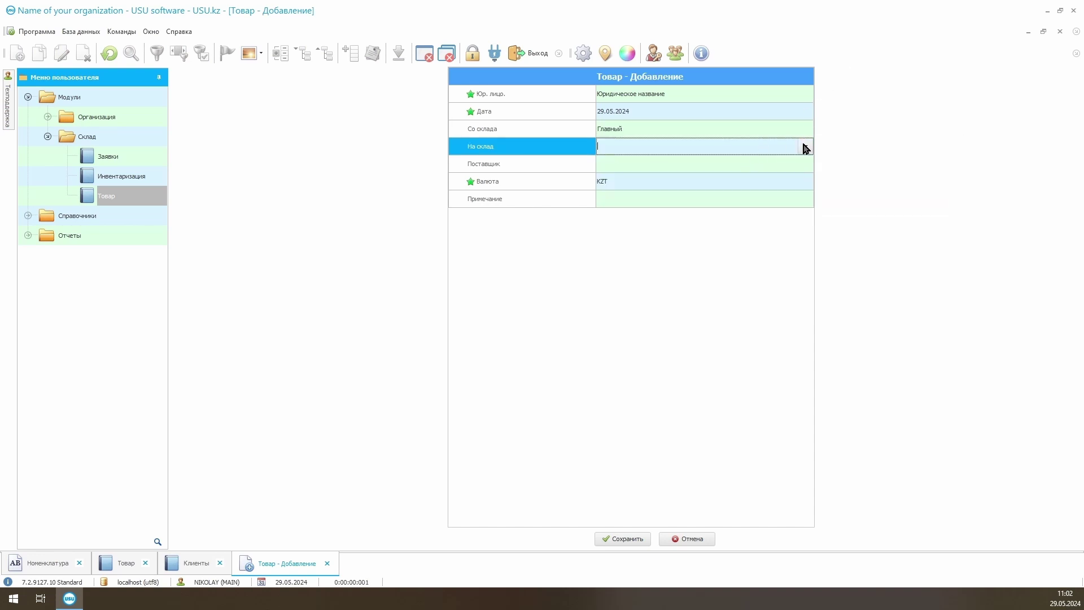
left_click(805, 148)
left_click(711, 191)
left_click(625, 538)
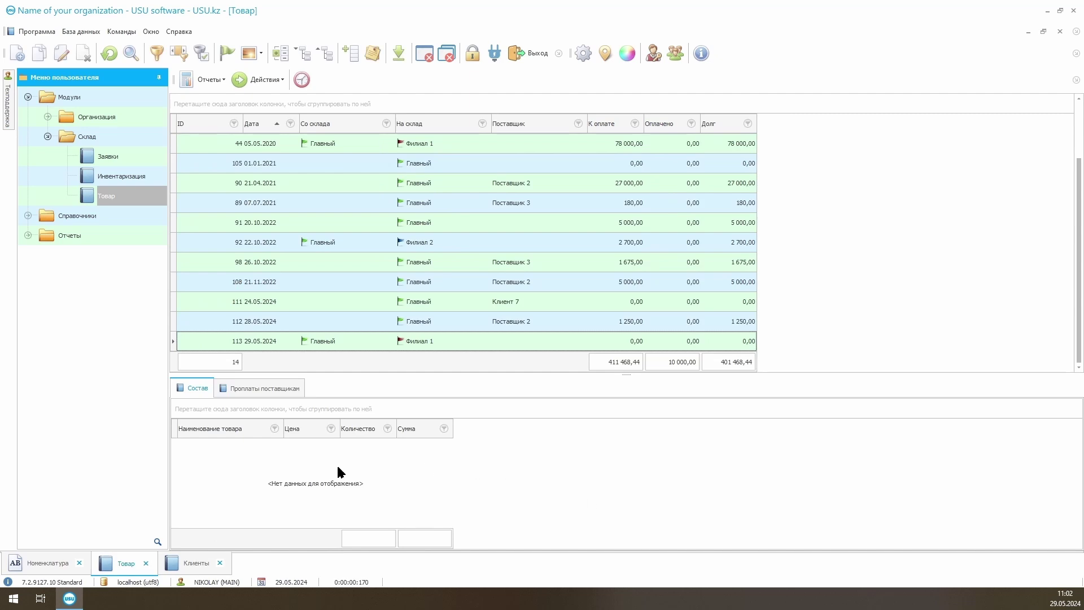
Add Горбуша охлажденная with a quantity of 2 to the composition of the transfer record and save the item.
right_click(251, 431)
left_click(301, 79)
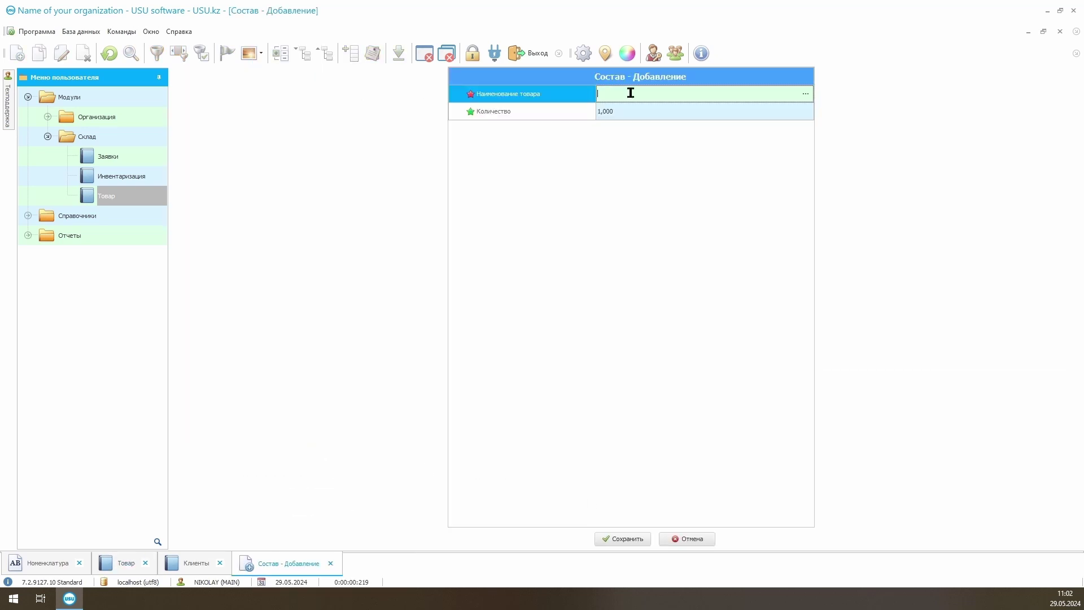
left_click(806, 90)
left_click(597, 181)
scroll(597, 179, "down", 3)
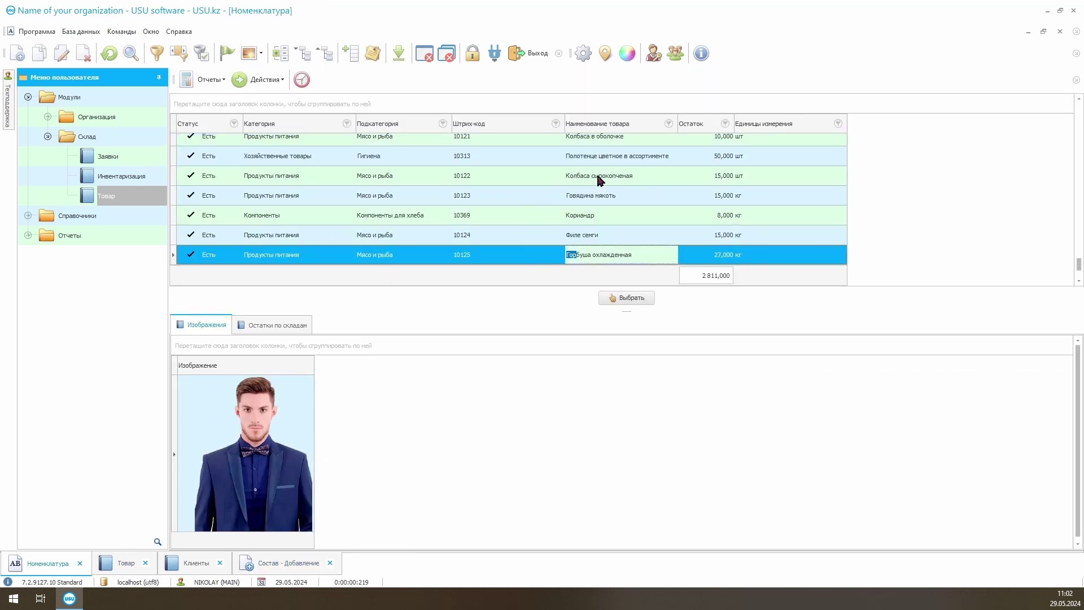
double_click(617, 254)
left_click(633, 111)
type("2")
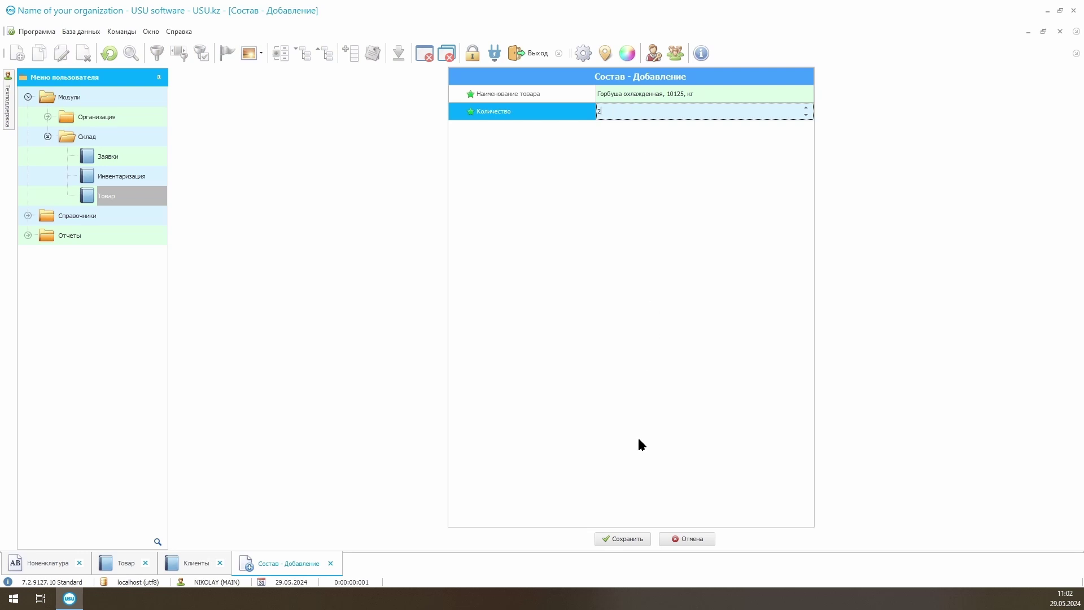
left_click(638, 537)
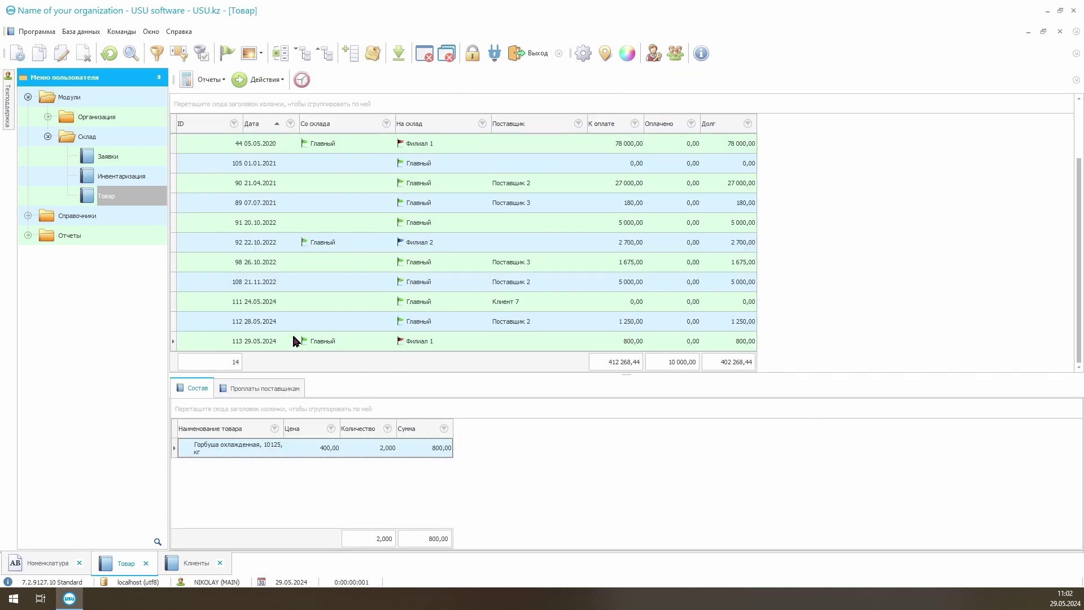
Generate the Накладная report for the 29.05.2024 transfer from Главный to Филиал 1 and look through the document.
left_click(293, 340)
left_click(422, 344)
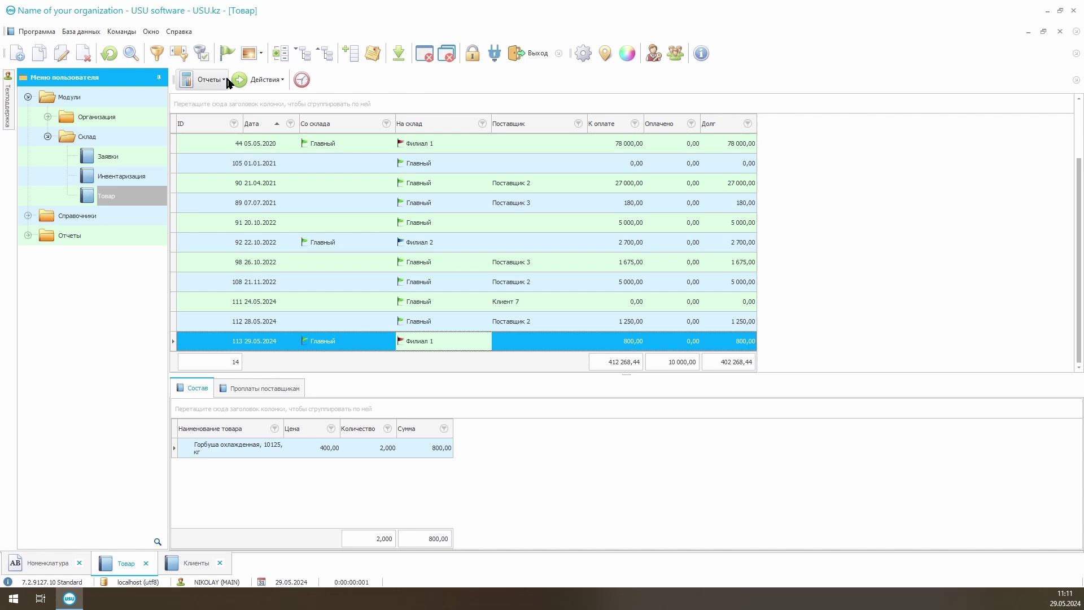
left_click(209, 79)
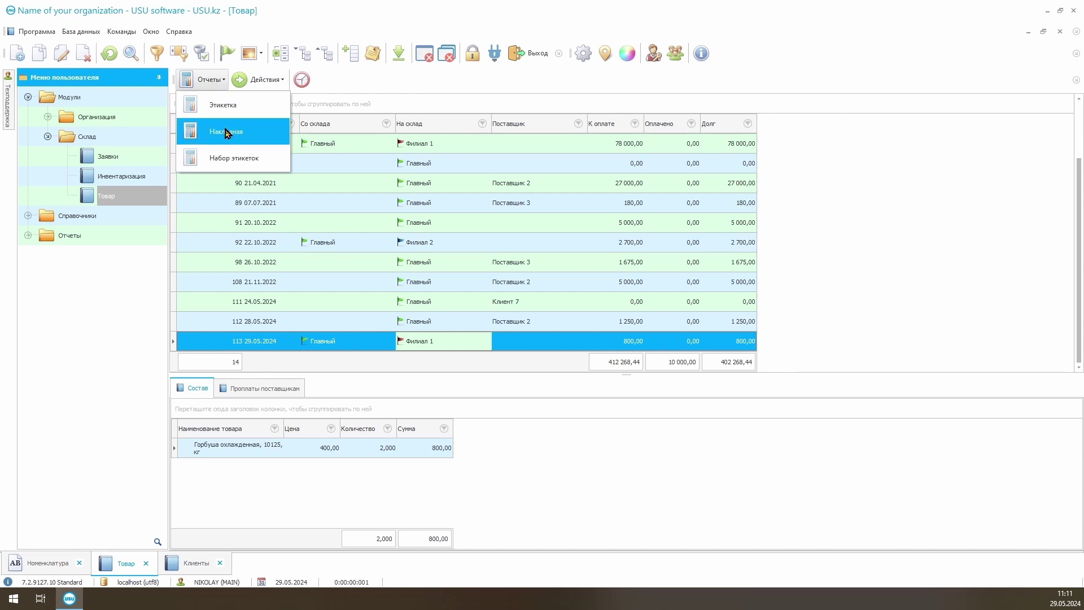
left_click(226, 131)
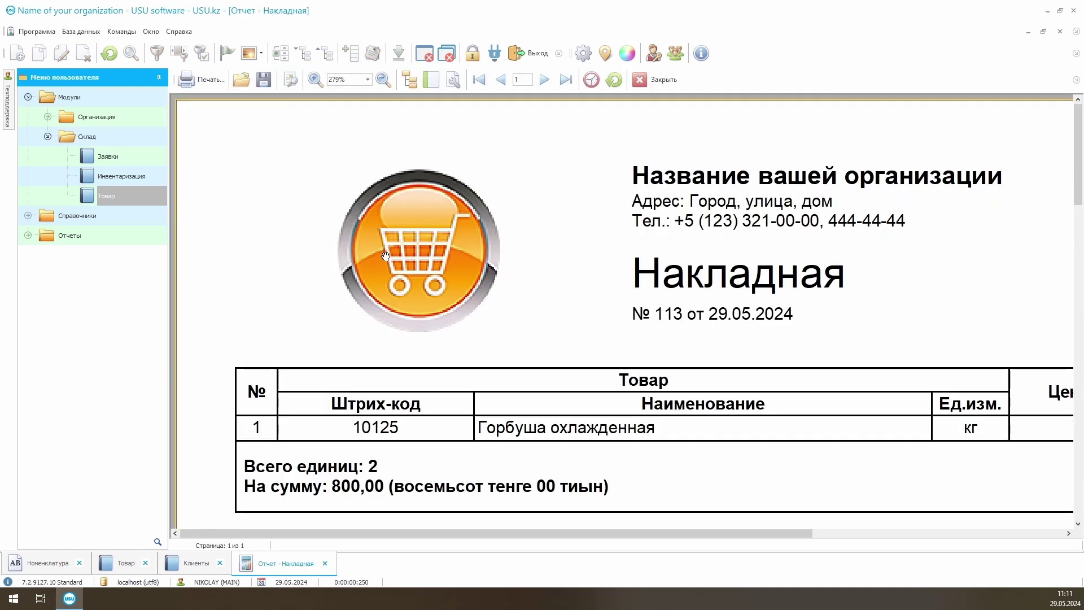
scroll(386, 256, "down", 3)
scroll(551, 126, "up", 2)
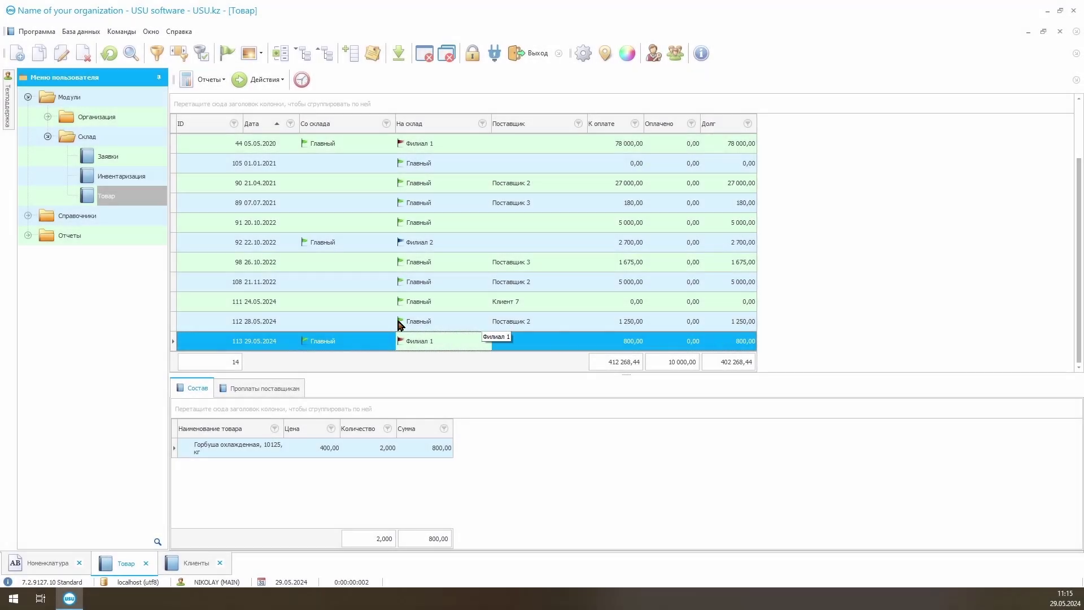
In the Инвентаризация module, widen the Дата инвентаризации column and view the composition of both inventory records.
left_click(136, 180)
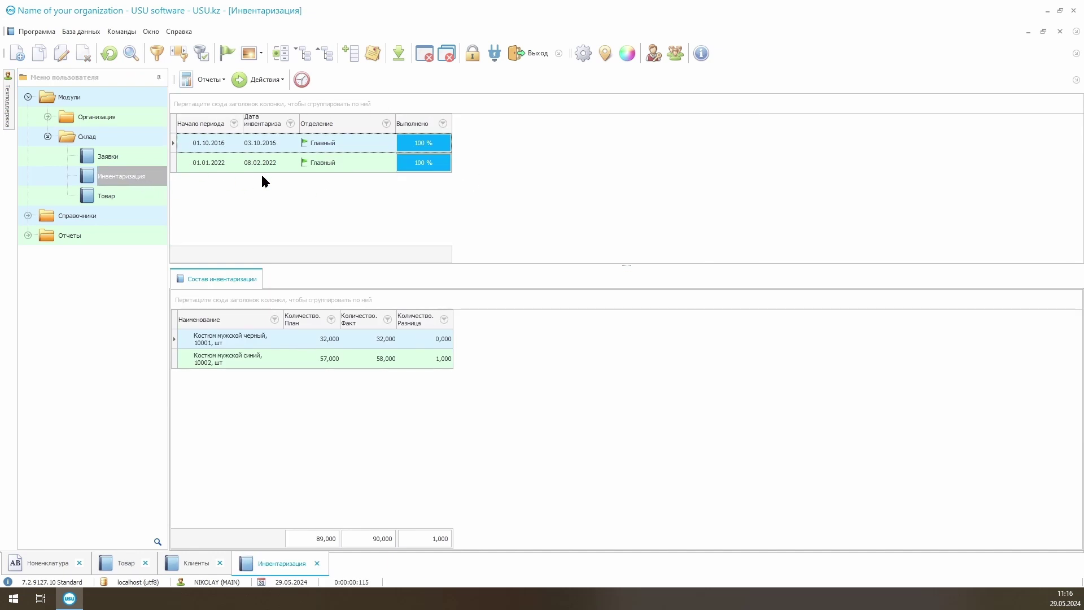
left_click_drag(298, 128, 364, 129)
left_click(305, 144)
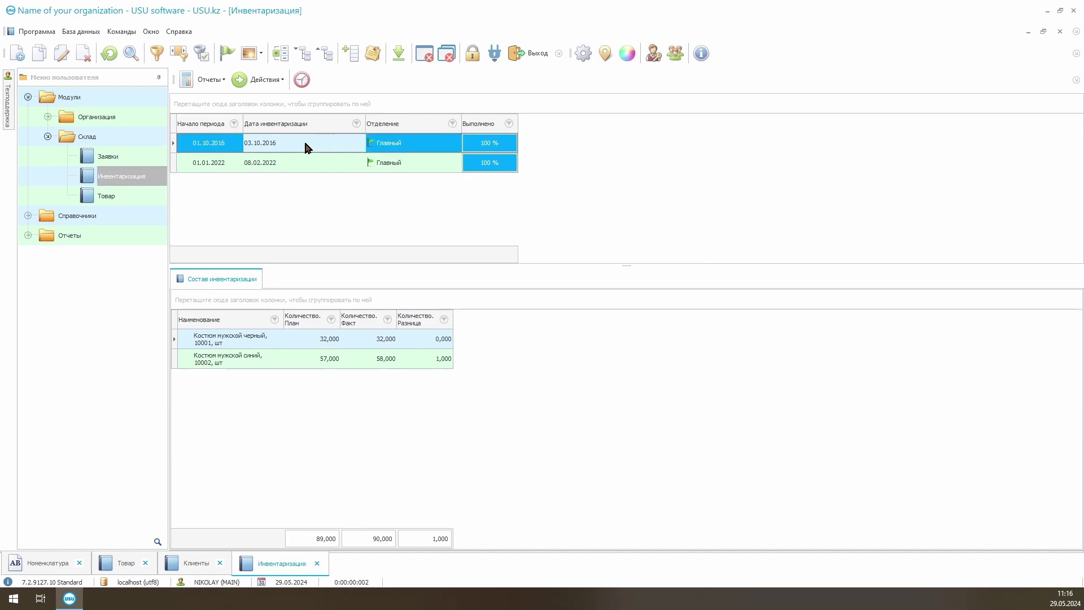
left_click(304, 160)
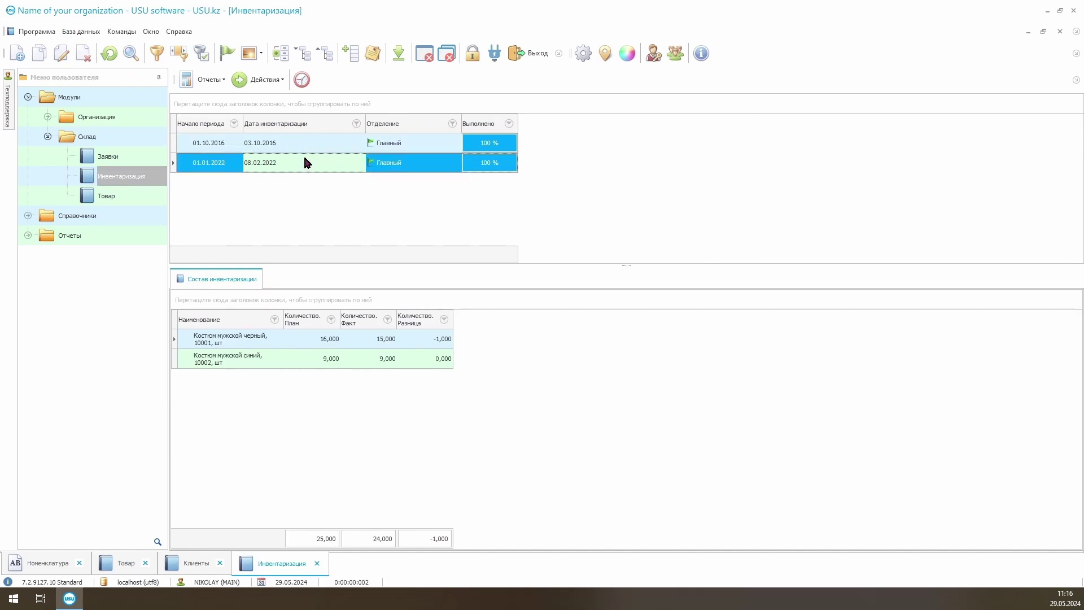
Generate the Инвентаризационная ведомость report for the 08.02.2022 inventory and review its product table.
left_click(208, 80)
left_click(253, 108)
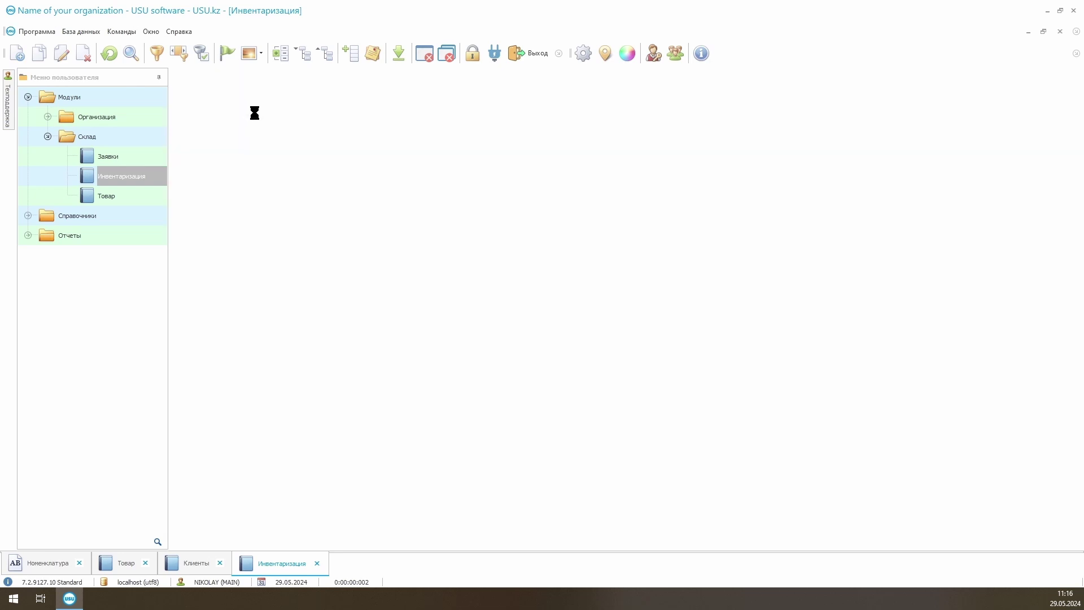
left_click(561, 538)
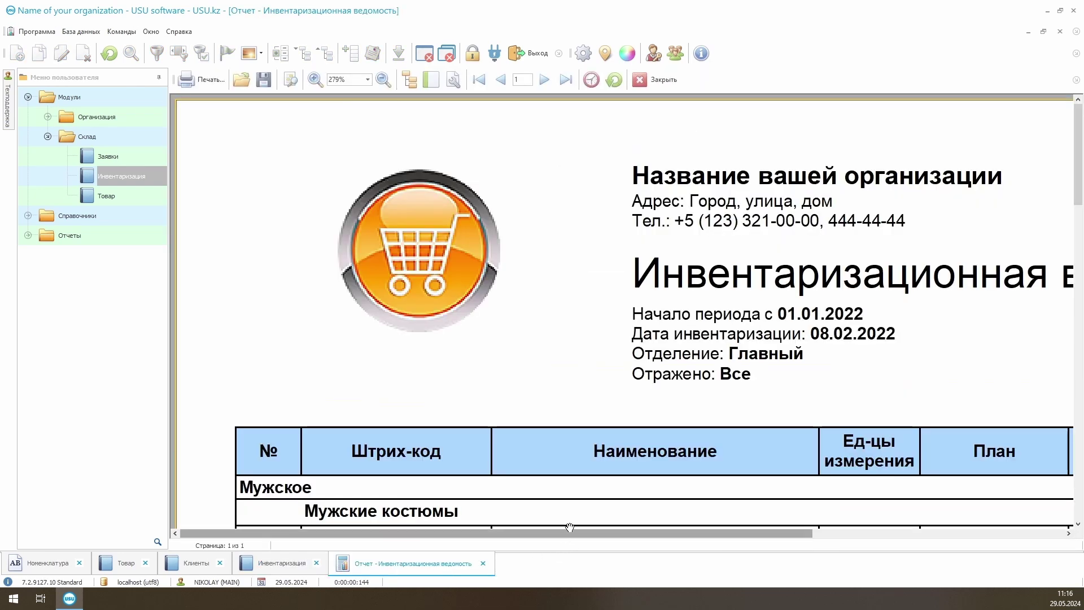
scroll(693, 455, "down", 3)
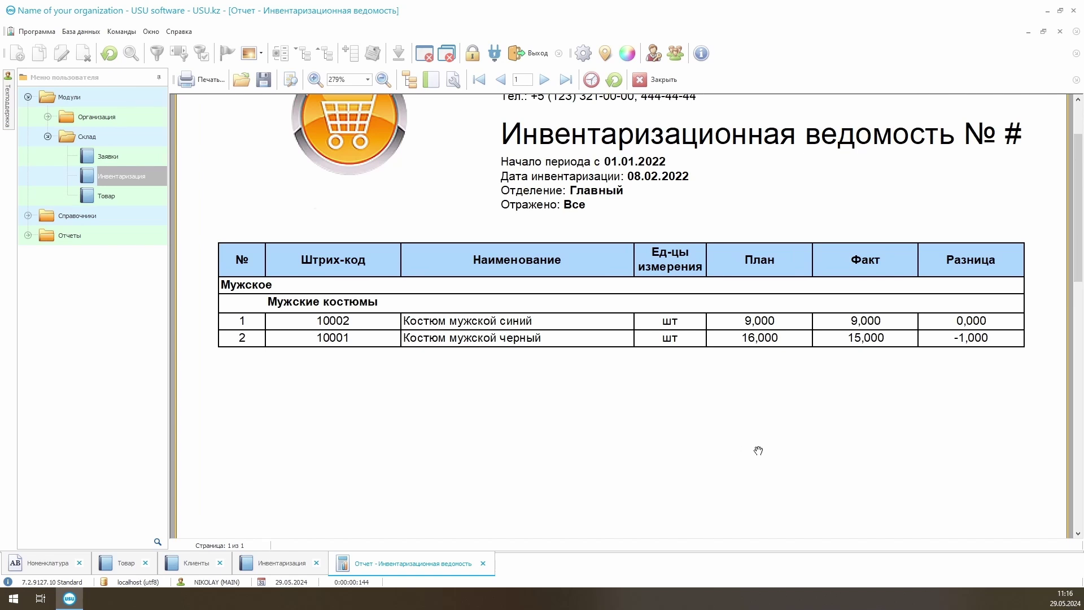
scroll(759, 450, "up", 2)
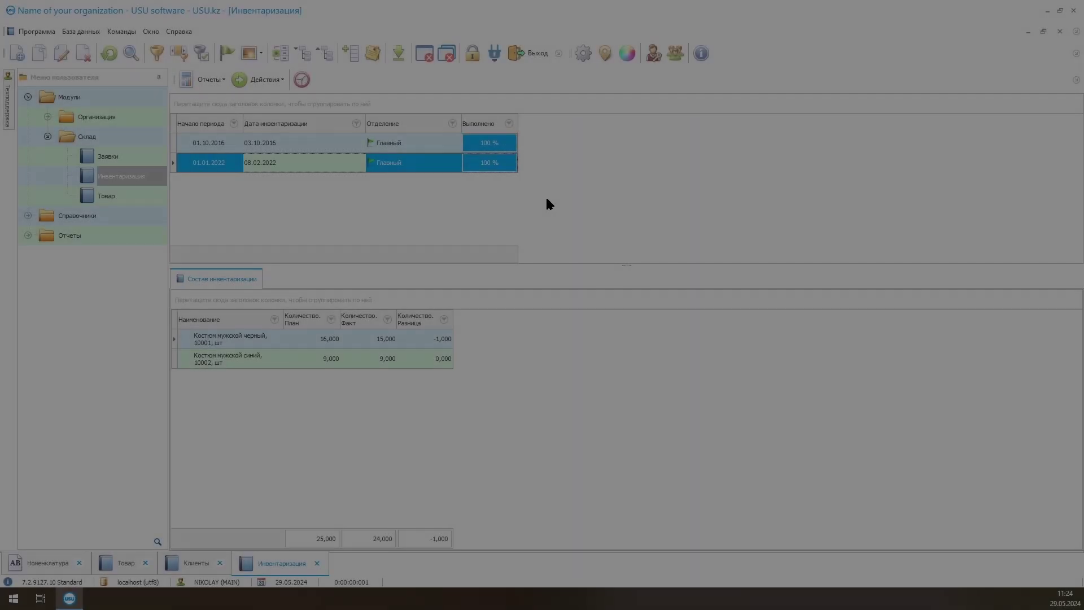
Expand the Отчеты section and its Деньги, Клиенты, Рассылка and Склад folders to show the available reports.
double_click(73, 236)
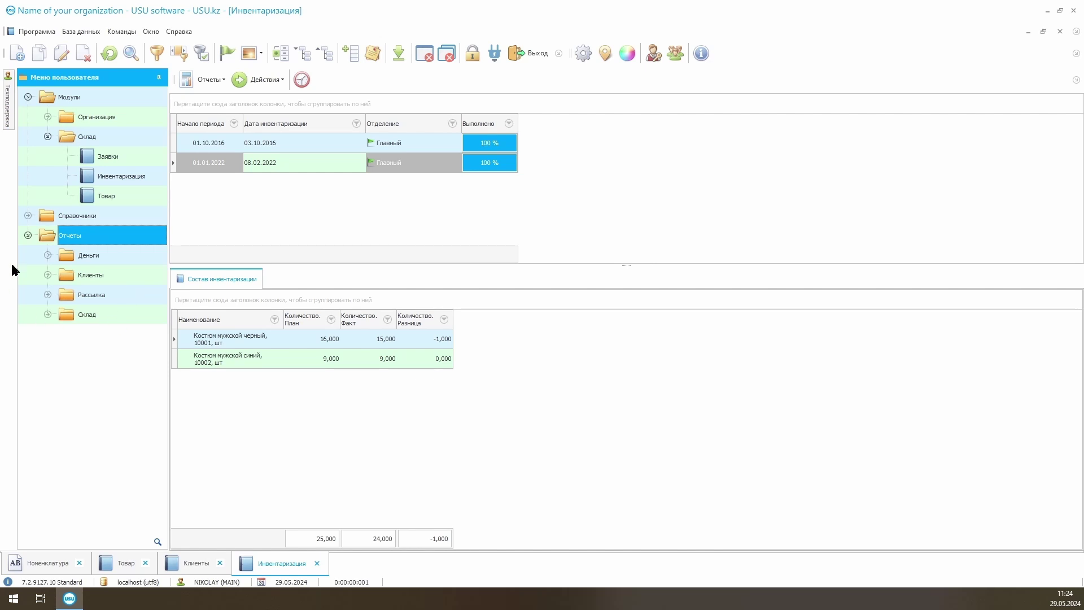
left_click(48, 255)
left_click(47, 294)
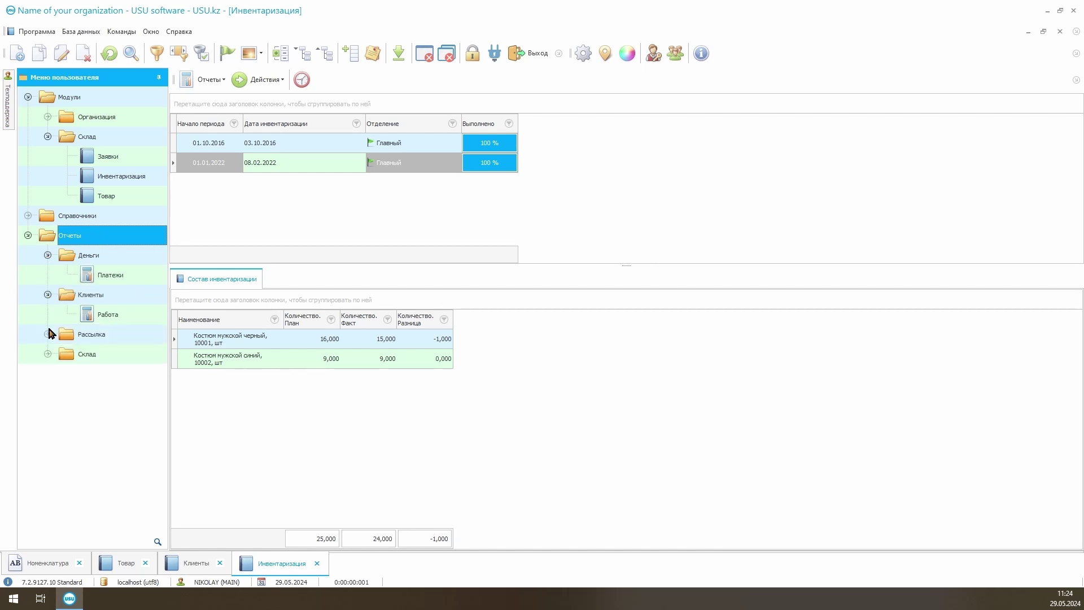
left_click(47, 333)
left_click(47, 373)
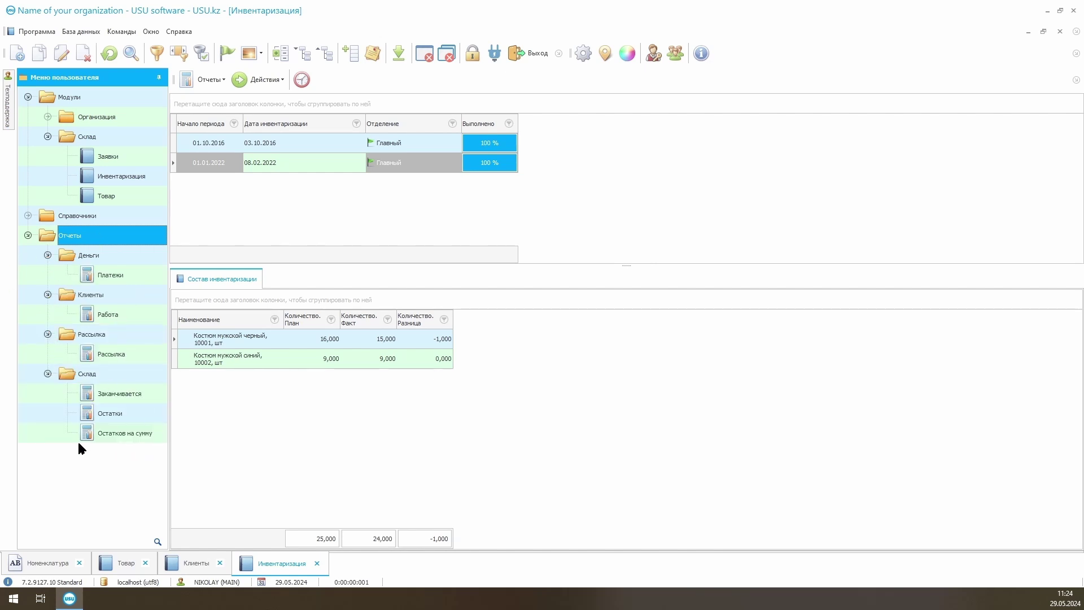
Open the parameters of the Остатки warehouse report and set Дата от to 01.01.2024.
double_click(129, 413)
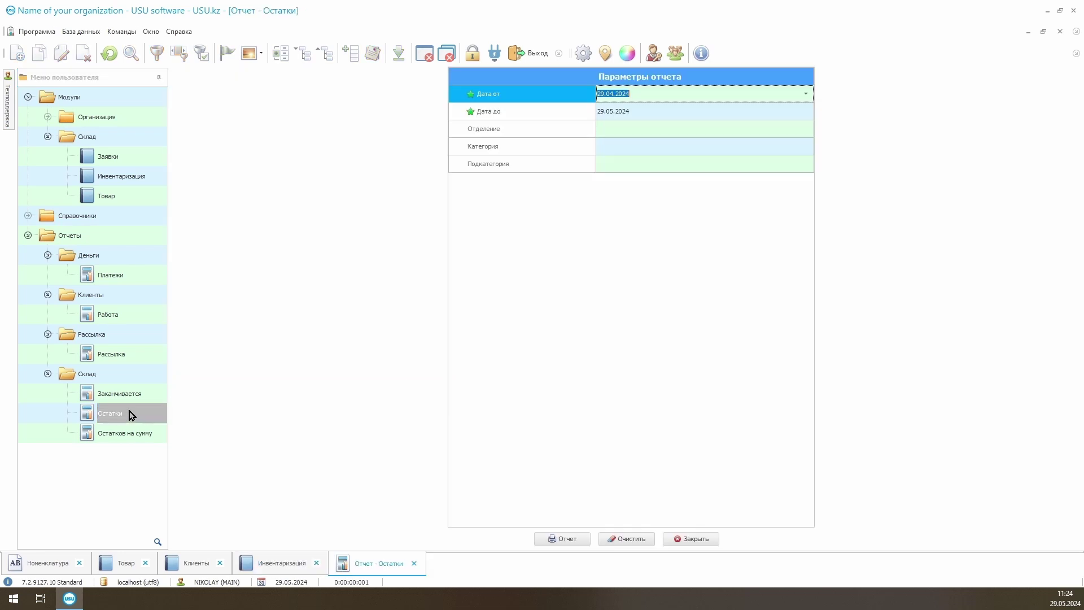
type("01.01.2024")
key("Tab")
View the available choices for Отделение, Категория and Подкатегория in the Остатки report parameters without selecting any.
left_click(668, 128)
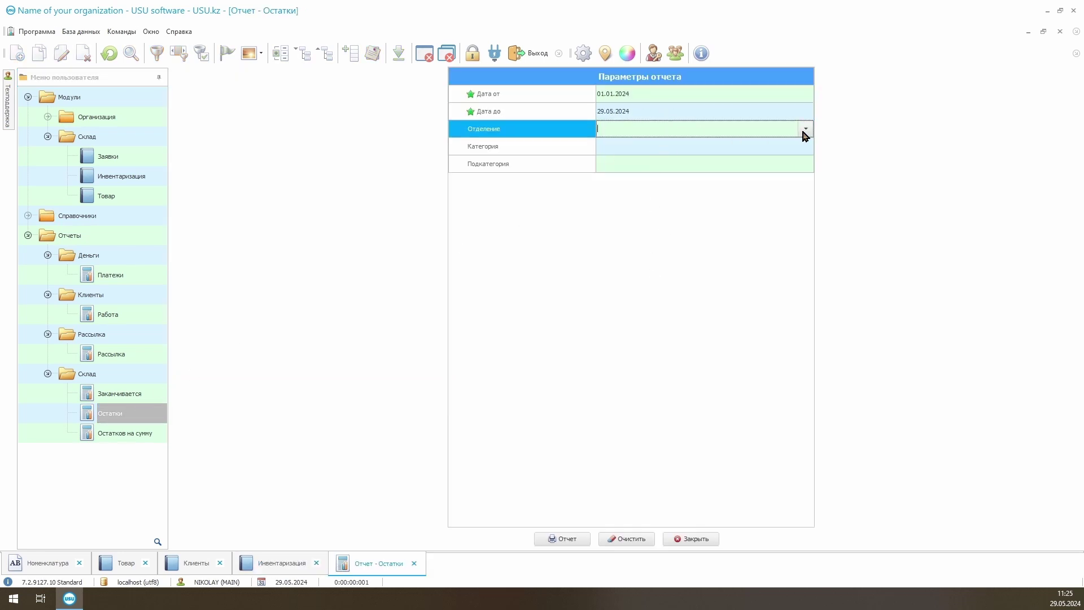
left_click(804, 129)
left_click(806, 131)
left_click(806, 147)
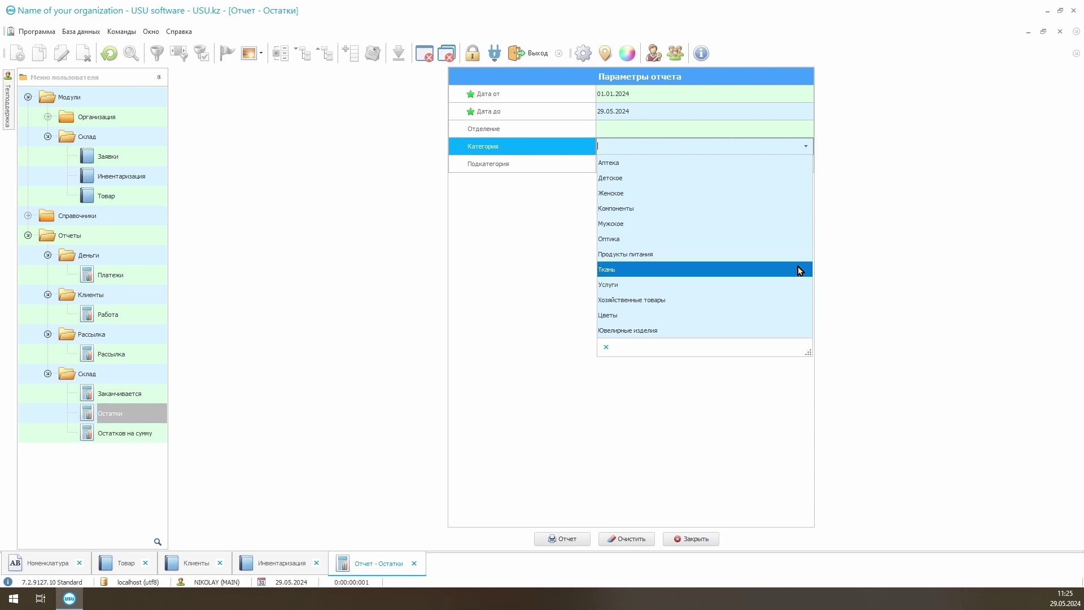
left_click(806, 147)
left_click(805, 164)
left_click(806, 163)
Generate the Остатки report for all departments and categories, look through its product table and close it.
left_click(562, 538)
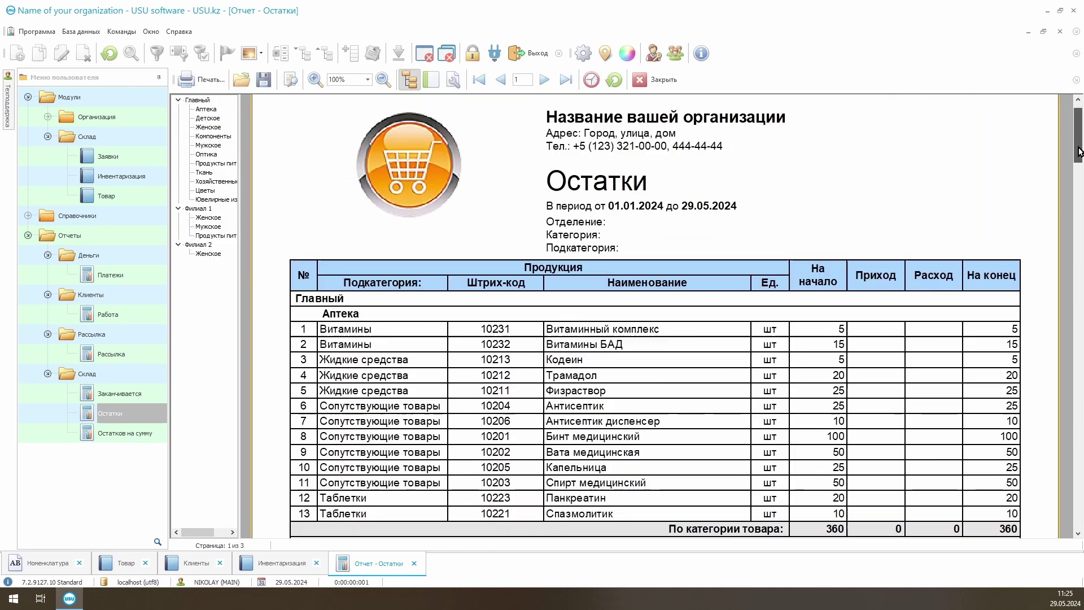
scroll(877, 221, "down", 1)
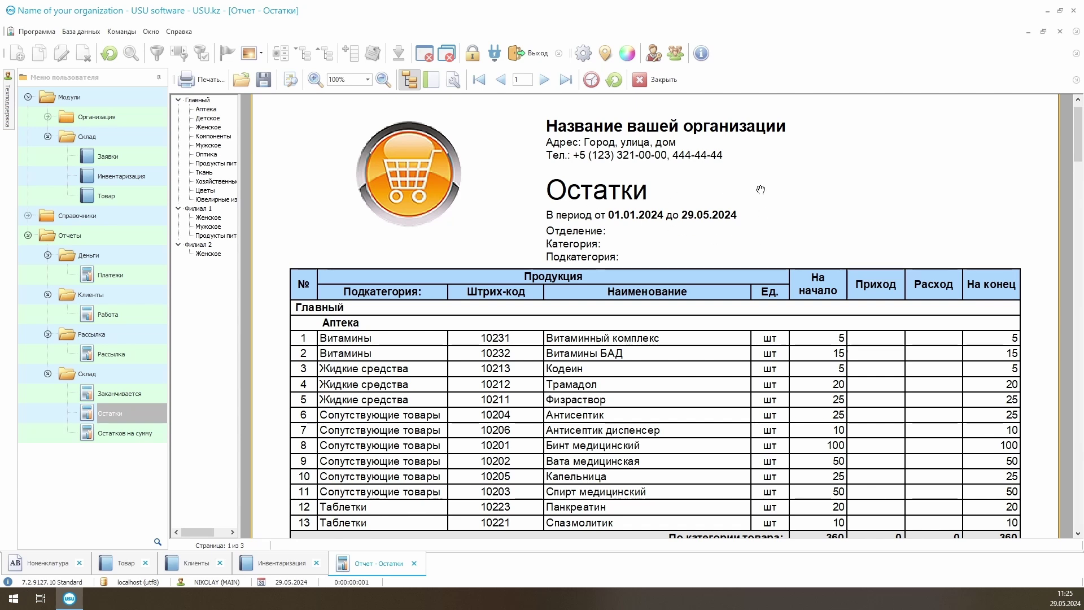
left_click_drag(1071, 199, 1073, 130)
left_click(639, 80)
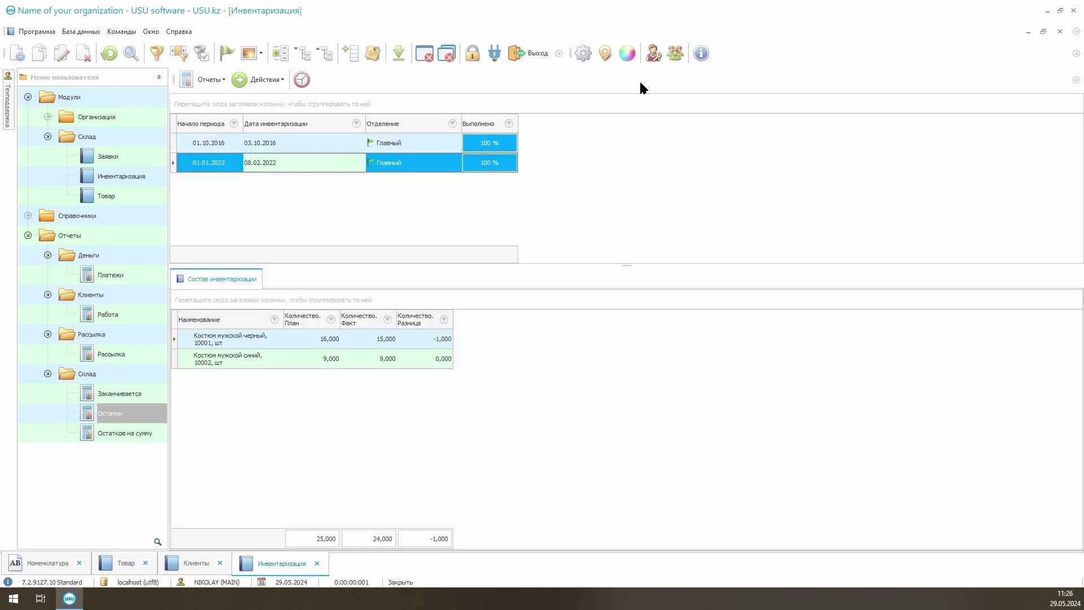
Generate the Остатков на сумму report by Цена прихода from 29.04.2020 to 29.05.2024, look through its tables and close it.
left_click(139, 432)
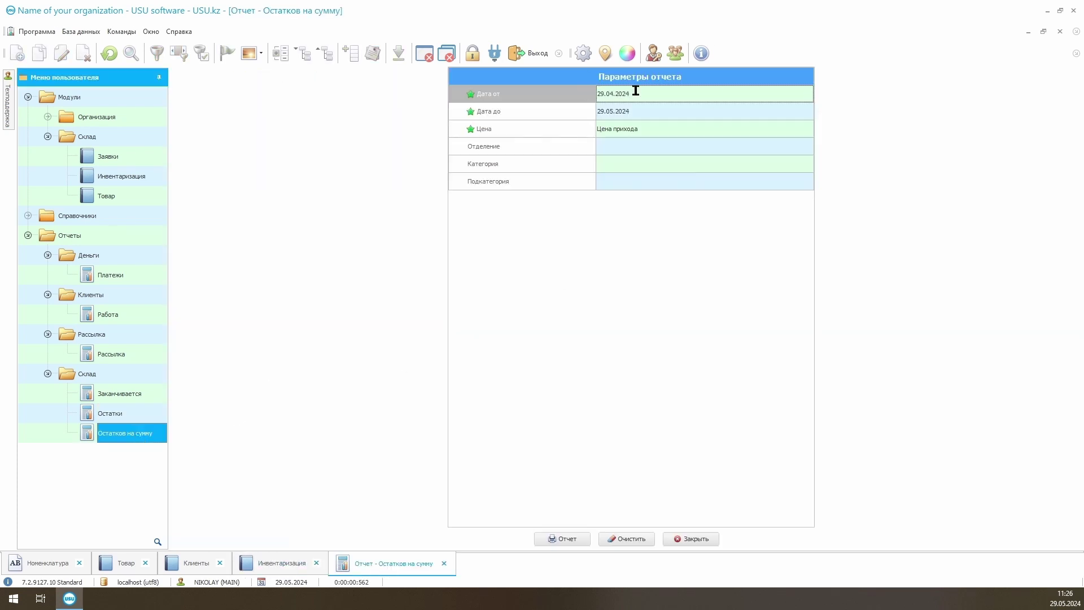
left_click(631, 95)
key("Return")
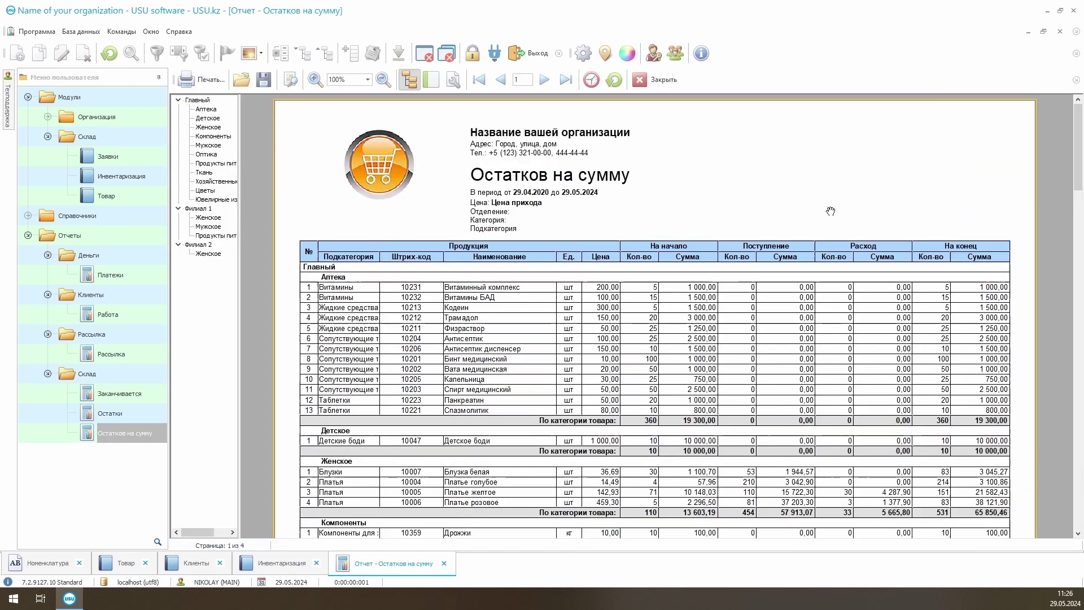
scroll(343, 79, "up", 1)
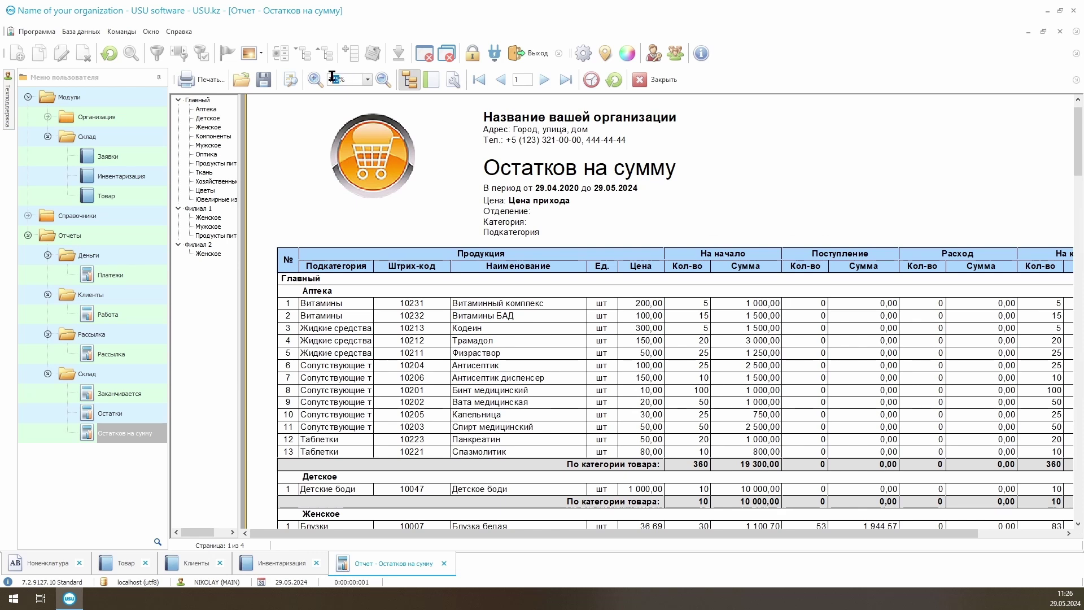
scroll(343, 79, "down", 1)
left_click_drag(1080, 143, 1080, 373)
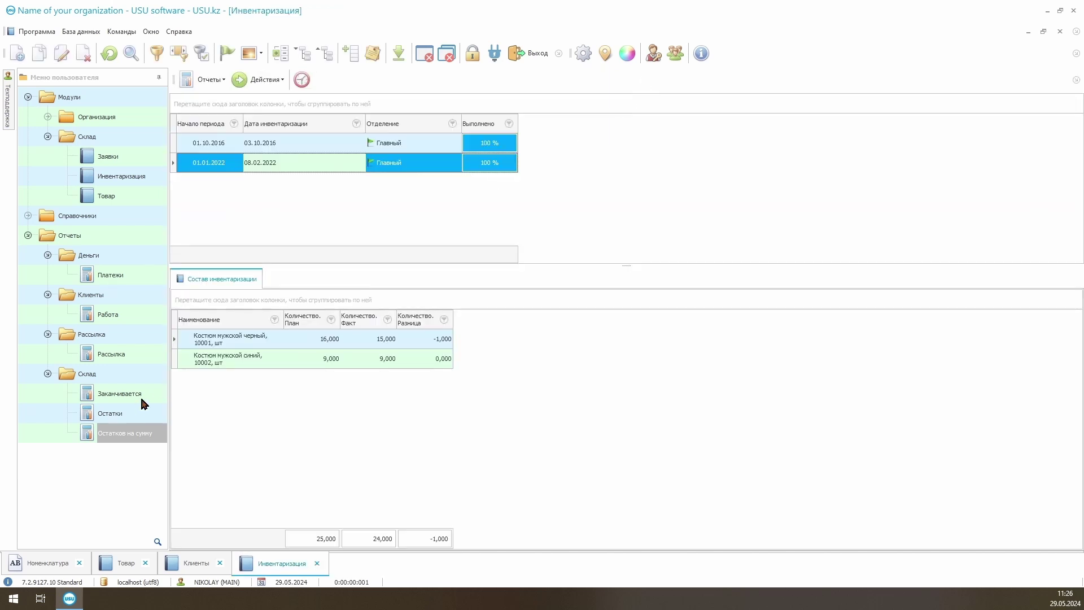
Open the Заканчивается report from the Склад reports.
left_click(144, 393)
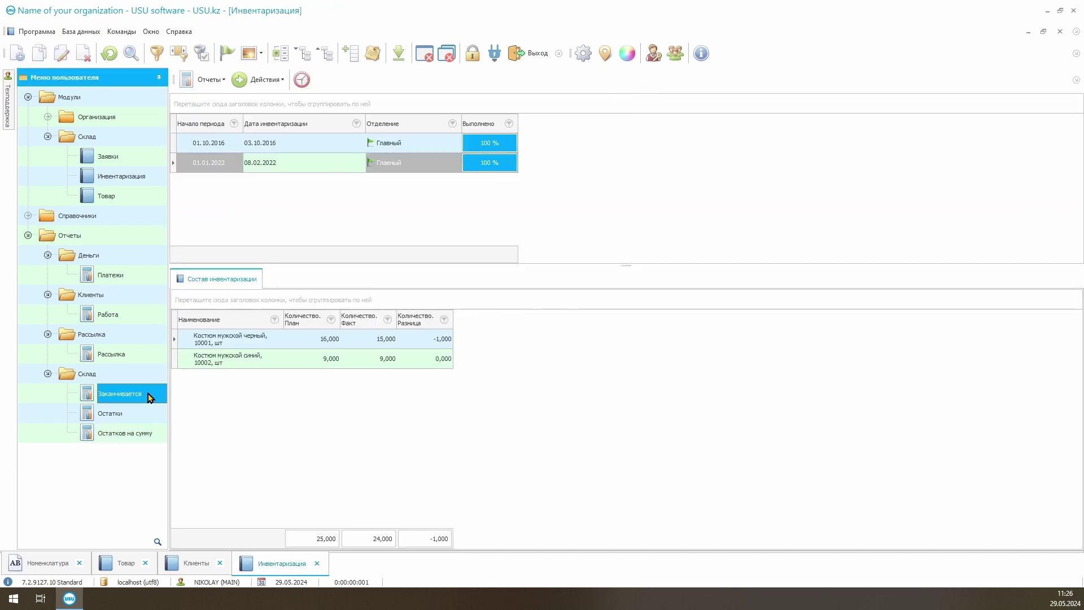